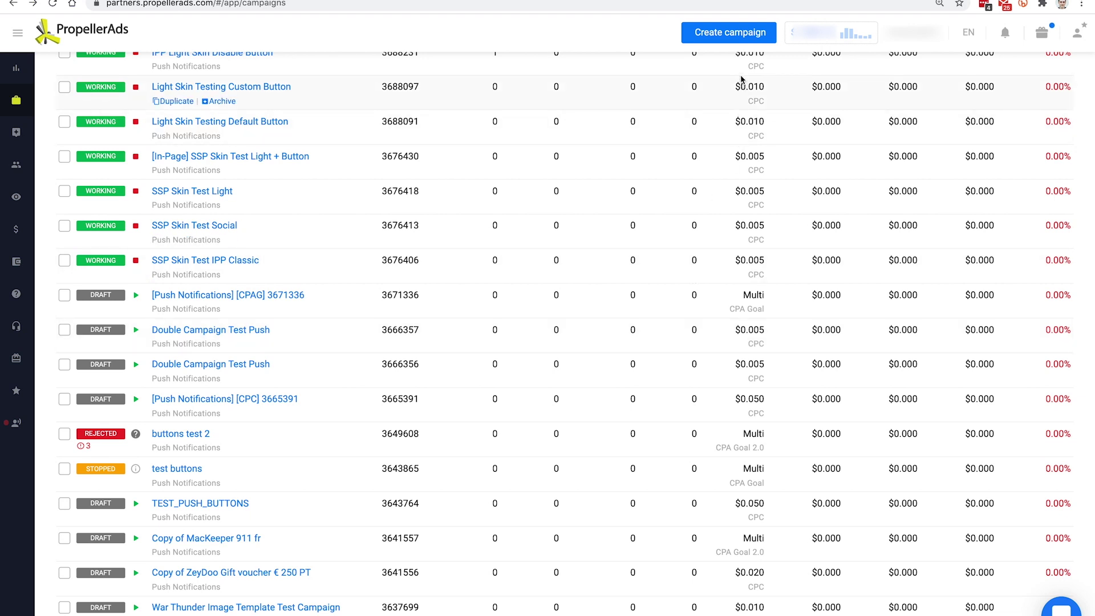
# Start a new campaign from the campaigns list to get an empty Create campaign form
pyautogui.click(725, 39)
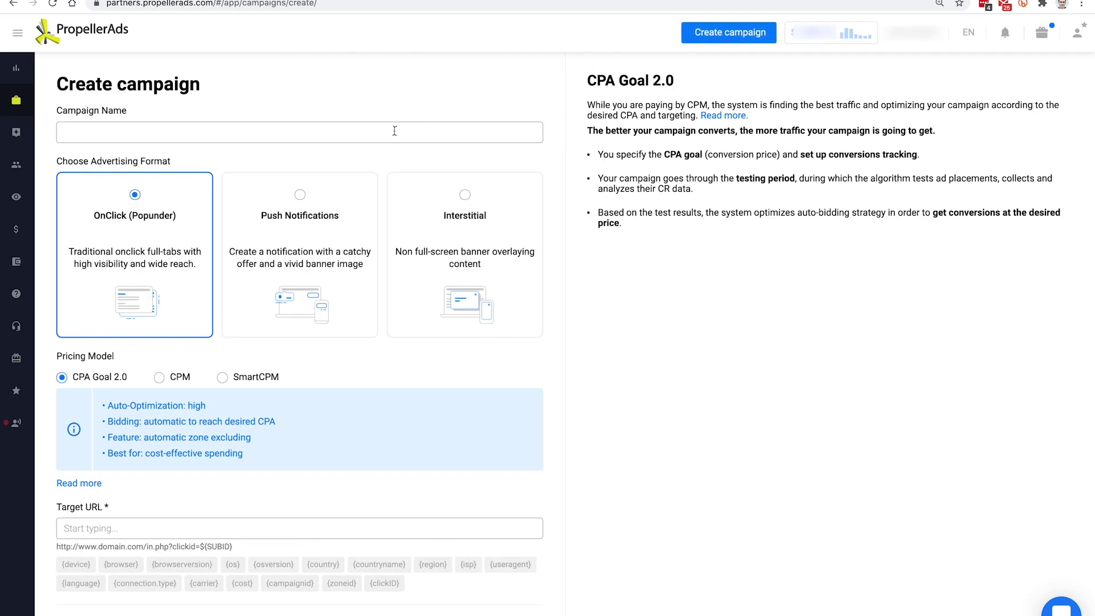
# Name the campaign 'My first onlick test campaign' using the saved autofill suggestion
pyautogui.click(352, 131)
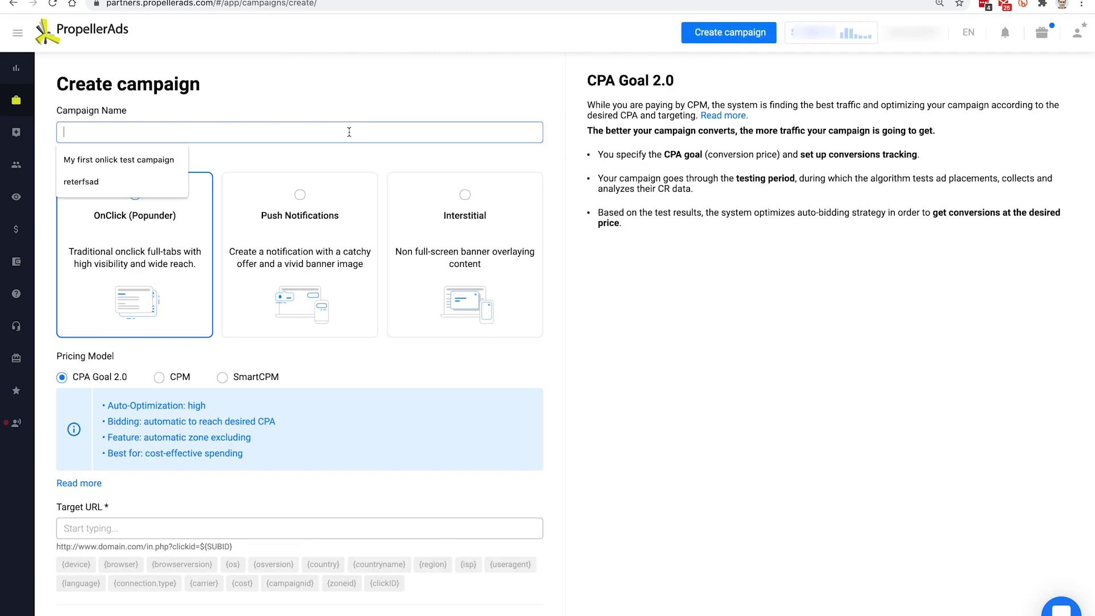
pyautogui.click(169, 165)
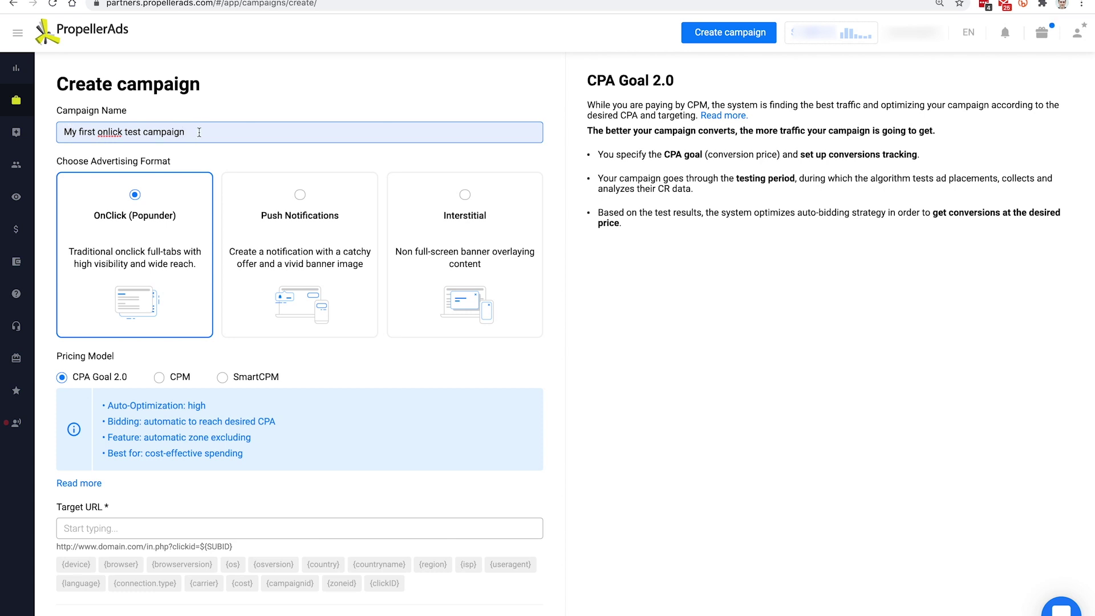
pyautogui.scroll(-2, 199, 132)
pyautogui.scroll(-1, 200, 136)
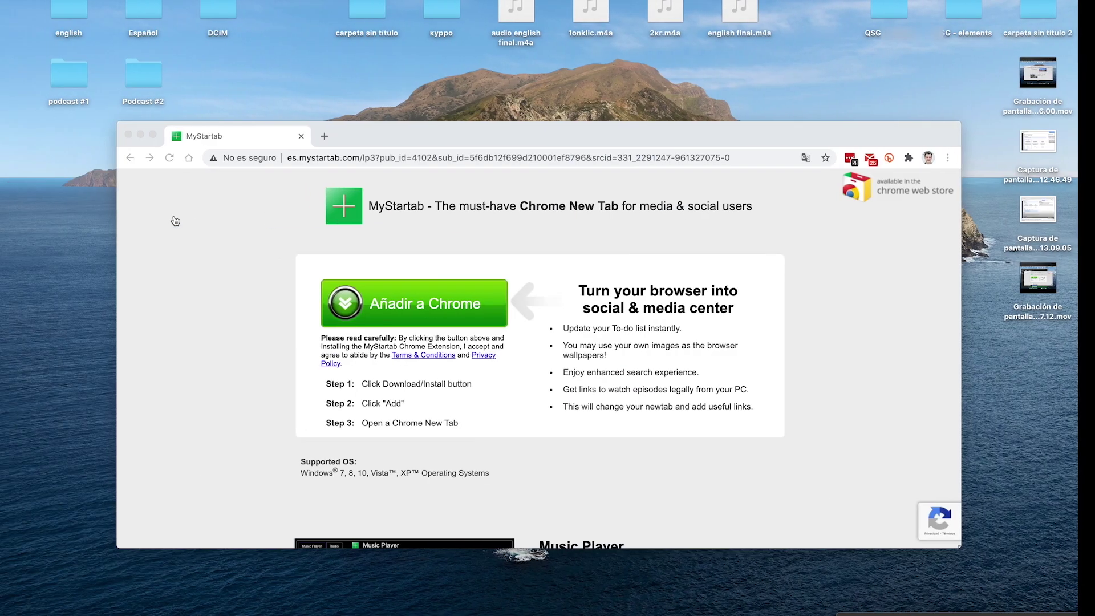
pyautogui.scroll(-7, 556, 310)
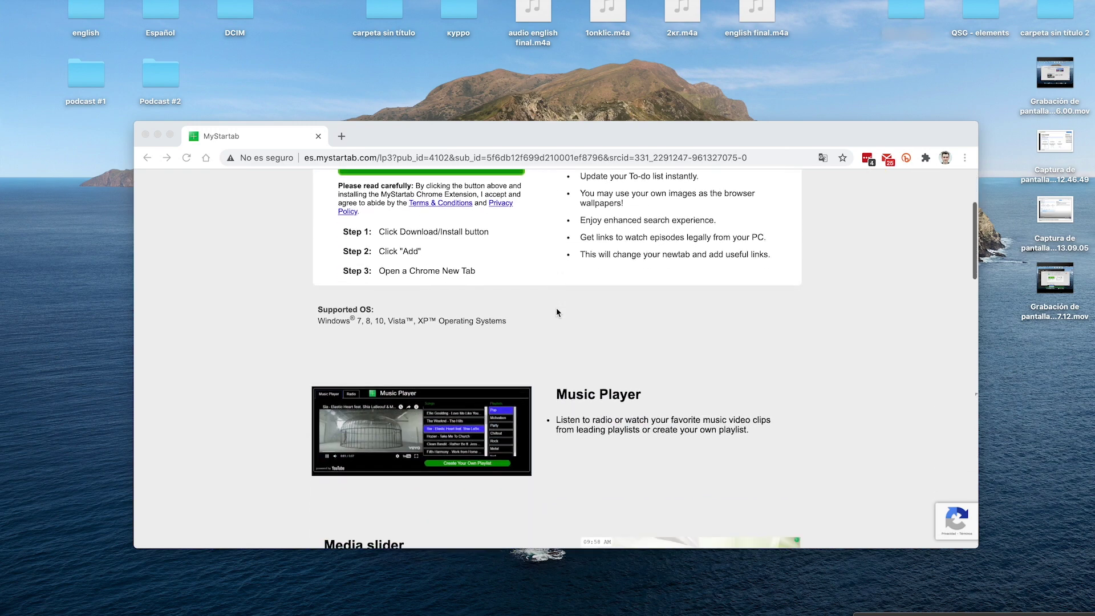
pyautogui.scroll(8, 556, 311)
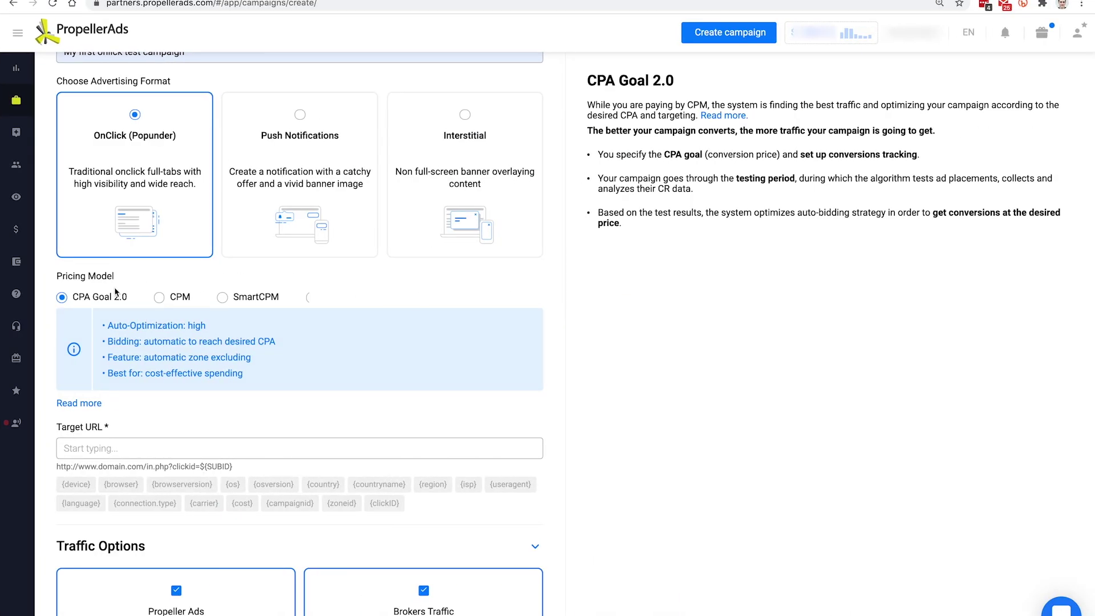
pyautogui.scroll(-2, 83, 298)
pyautogui.scroll(-3, 84, 297)
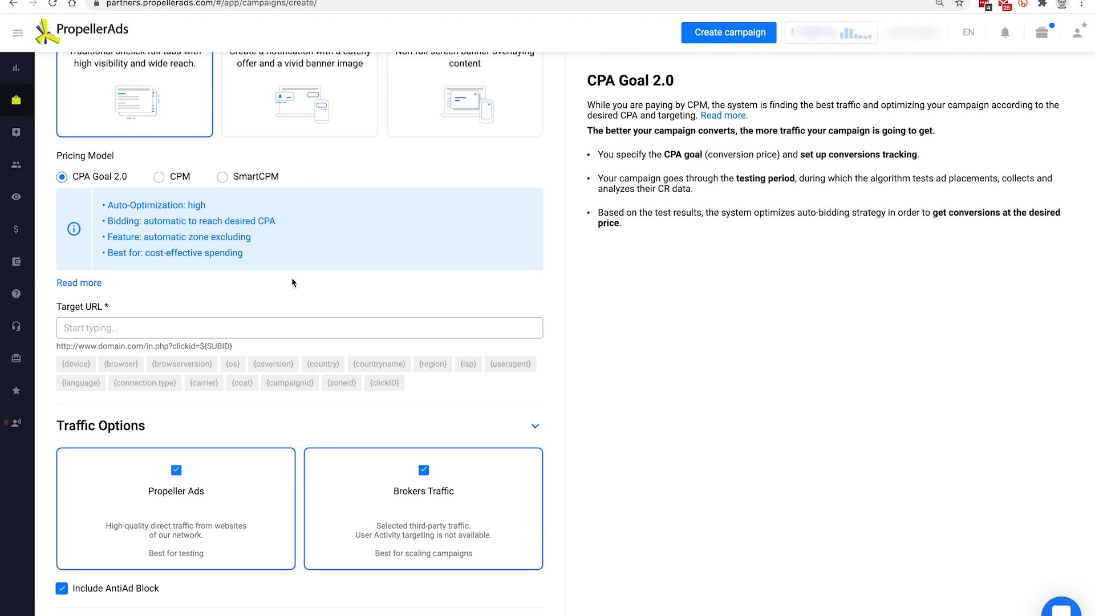
pyautogui.click(587, 79)
pyautogui.moveTo(587, 79); pyautogui.dragTo(718, 215)
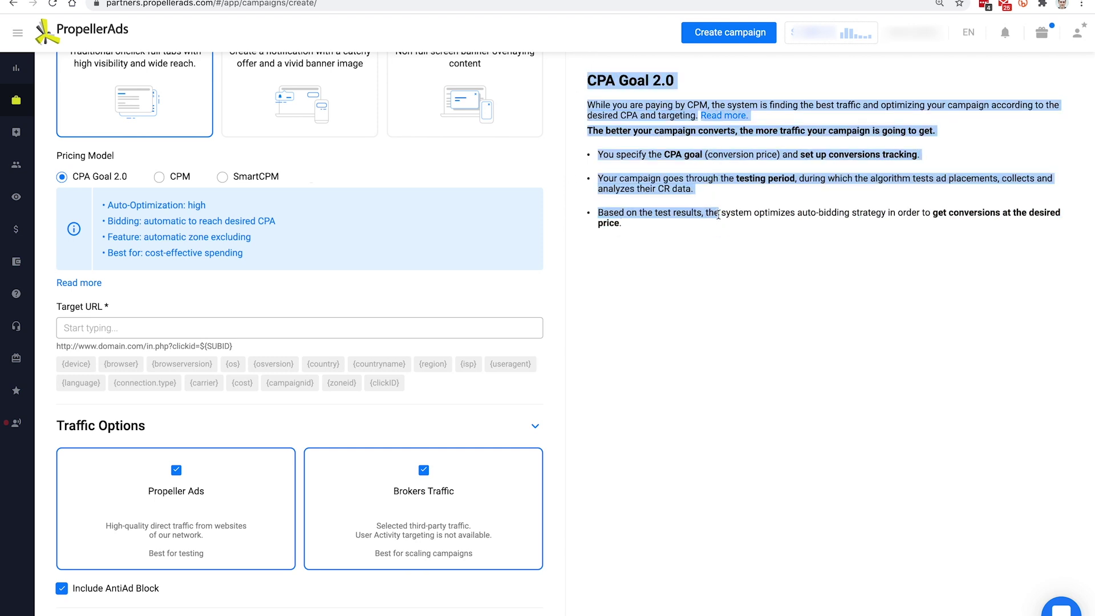
pyautogui.click(751, 151)
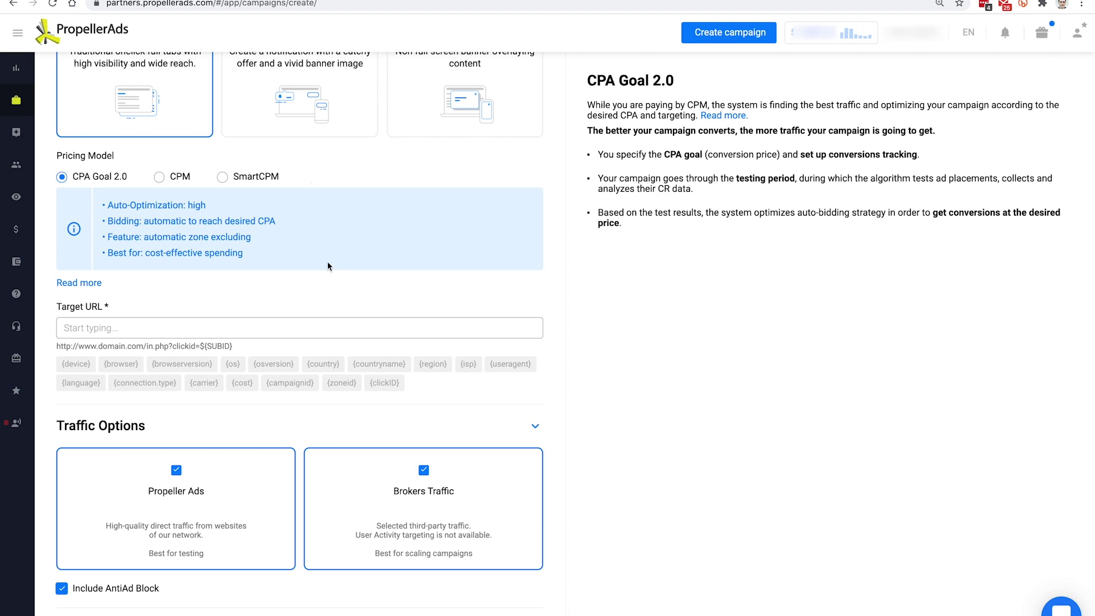
# Open the Tracking settings in a new tab, review them, then return to the Target URL field
pyautogui.rightClick(24, 199)
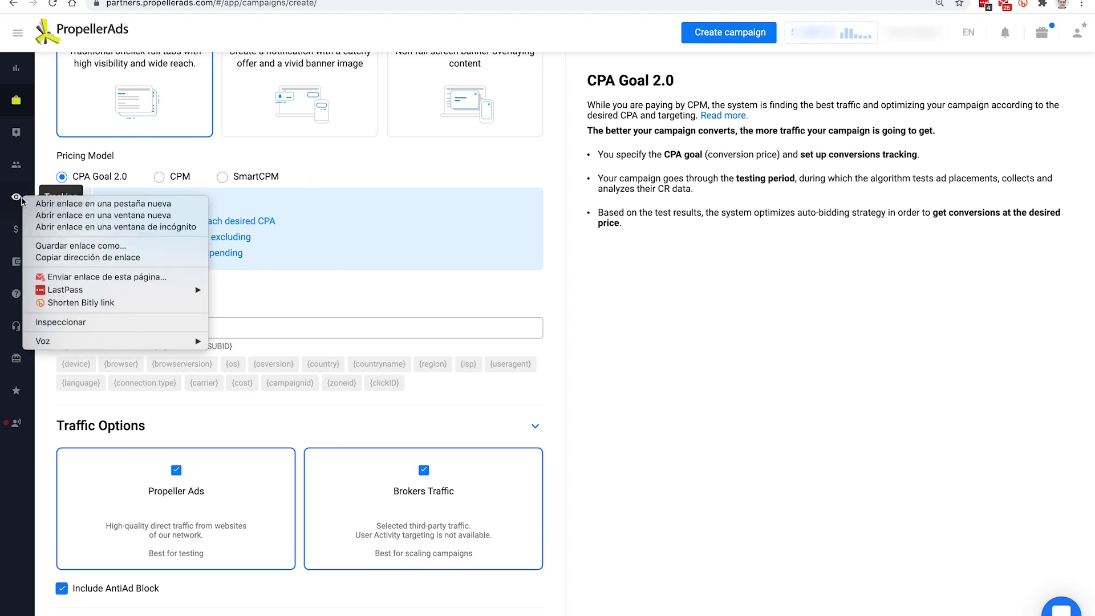
pyautogui.click(42, 199)
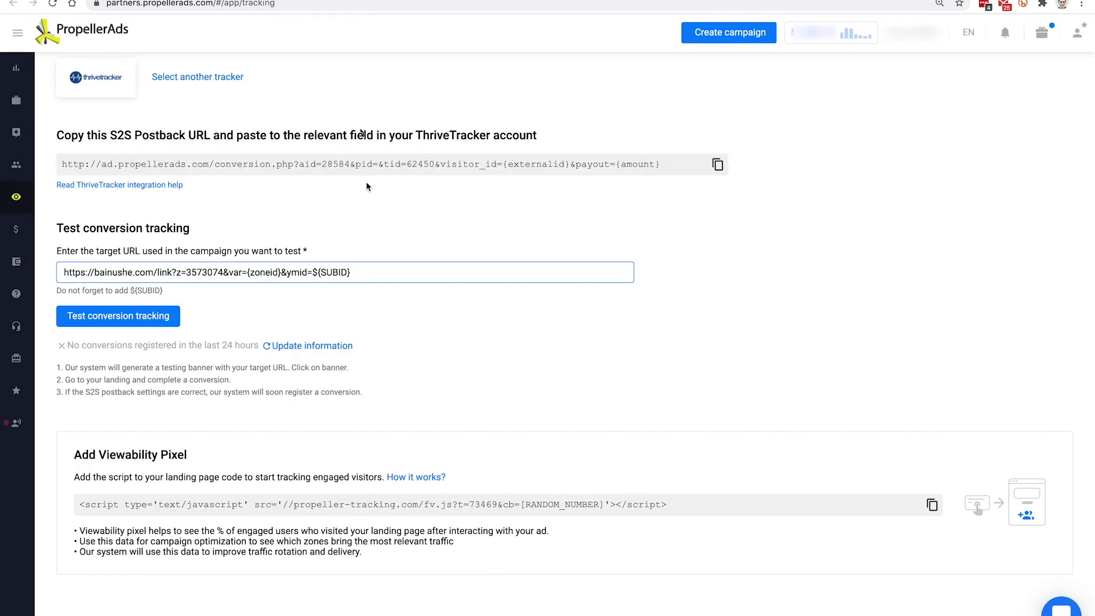
pyautogui.scroll(2, 362, 219)
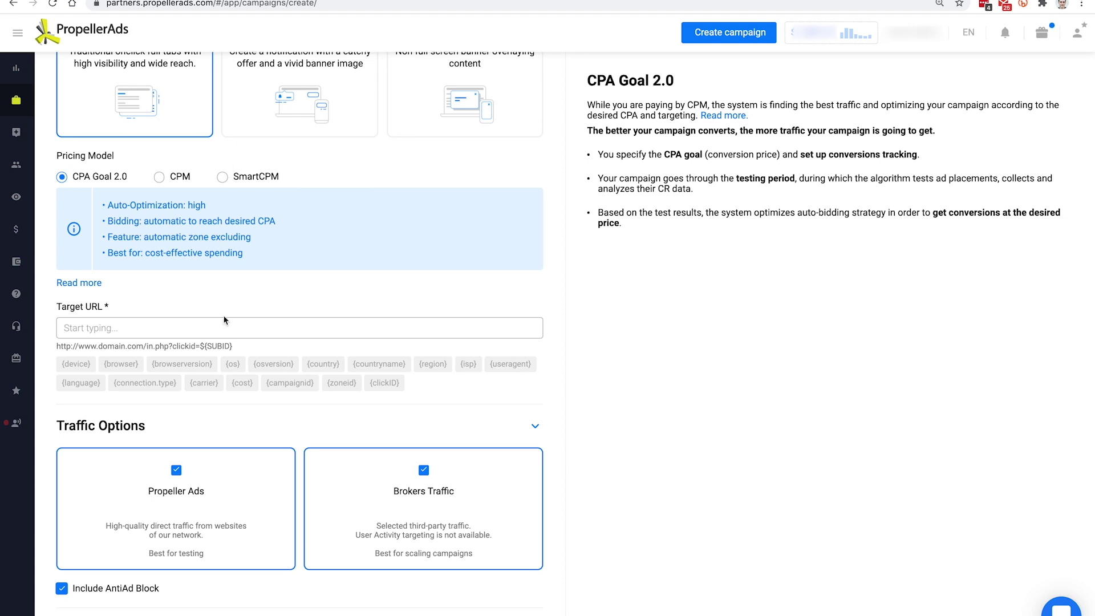
pyautogui.scroll(-1, 224, 320)
pyautogui.click(218, 289)
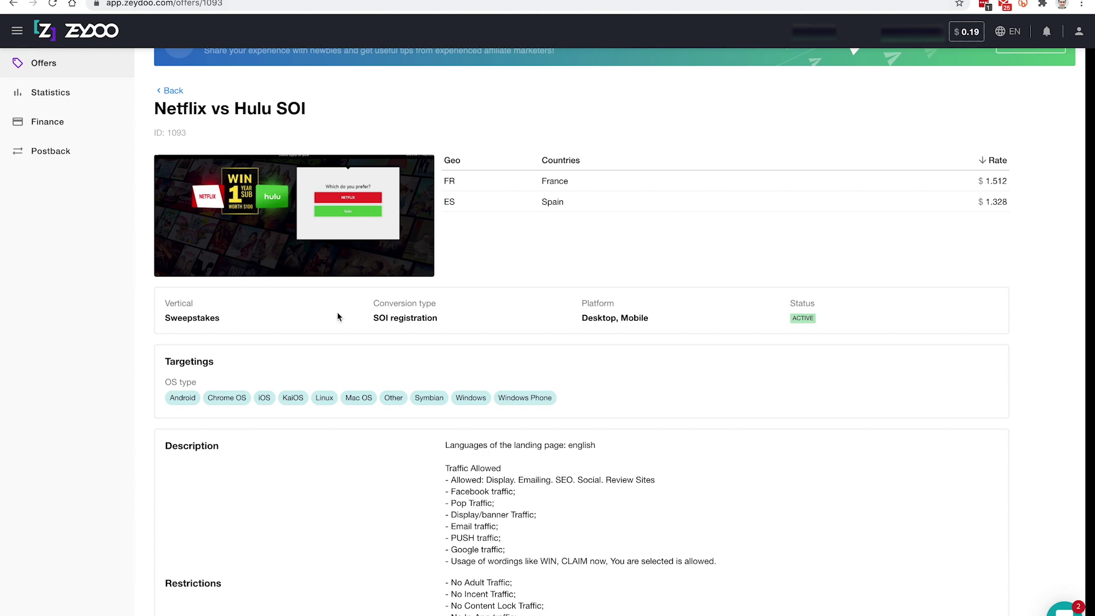
# Copy the Netflix vs Hulu SOI offer's propeller tracking link from Zeydoo's Link settings
pyautogui.scroll(-7, 528, 350)
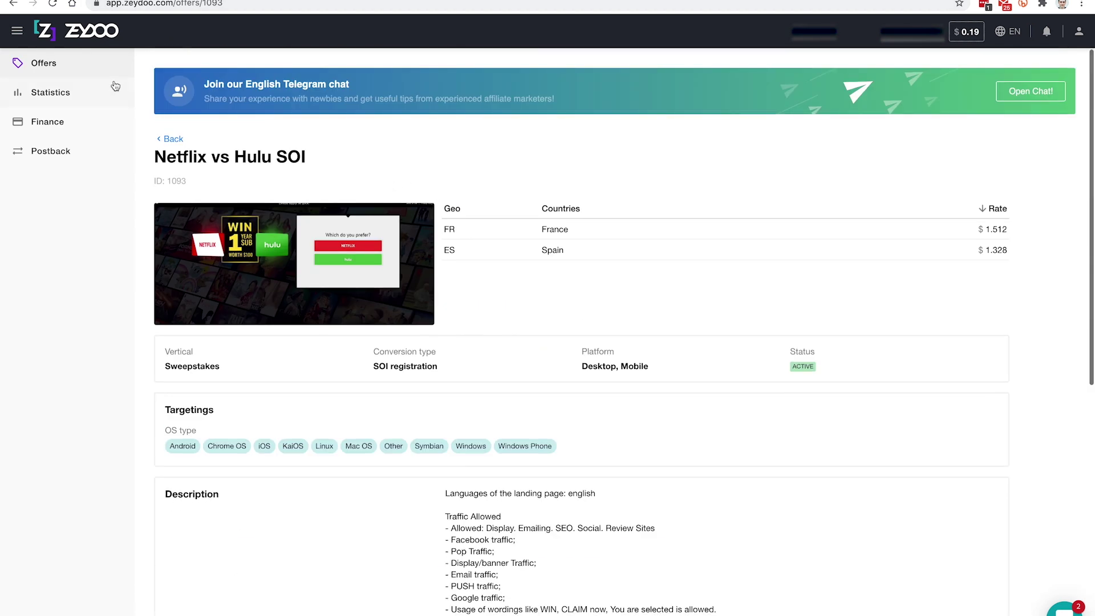
pyautogui.scroll(-8, 403, 283)
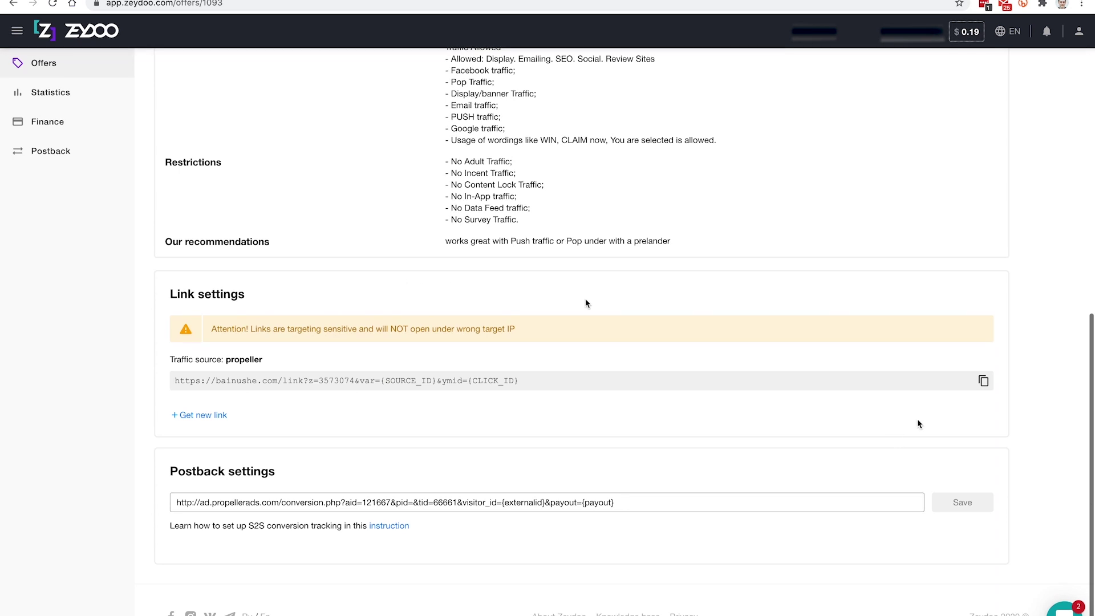
pyautogui.click(982, 383)
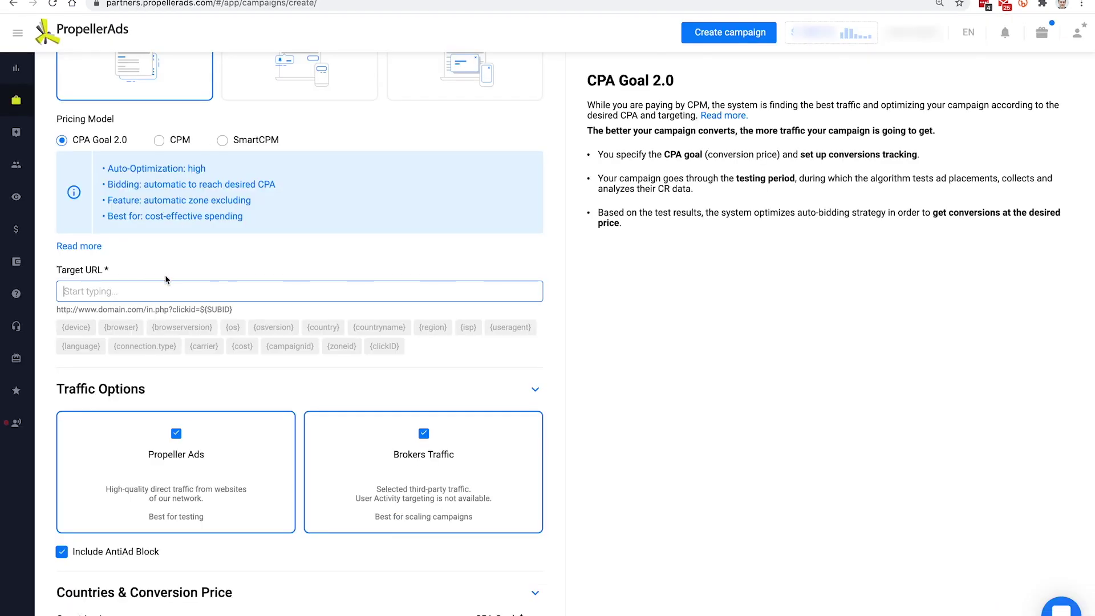
# Paste the offer link as Target URL, replacing SOURCE_ID with zoneid and {CLICK_ID} with ${SUBID}
pyautogui.hotkey('ctrl', 'v')
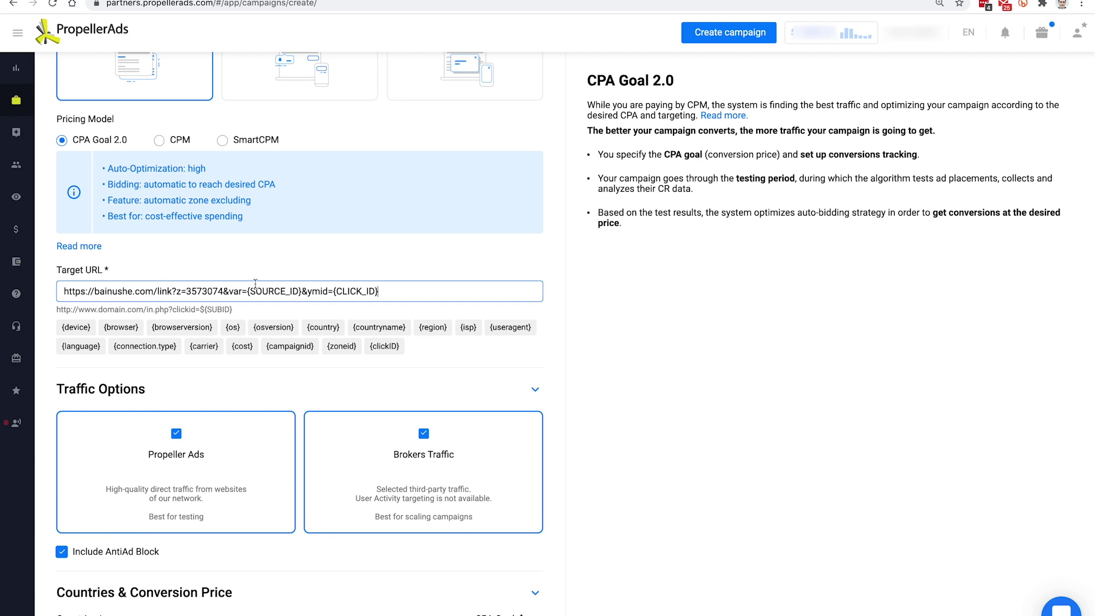
pyautogui.moveTo(298, 291); pyautogui.dragTo(252, 289)
pyautogui.write('zoneid')
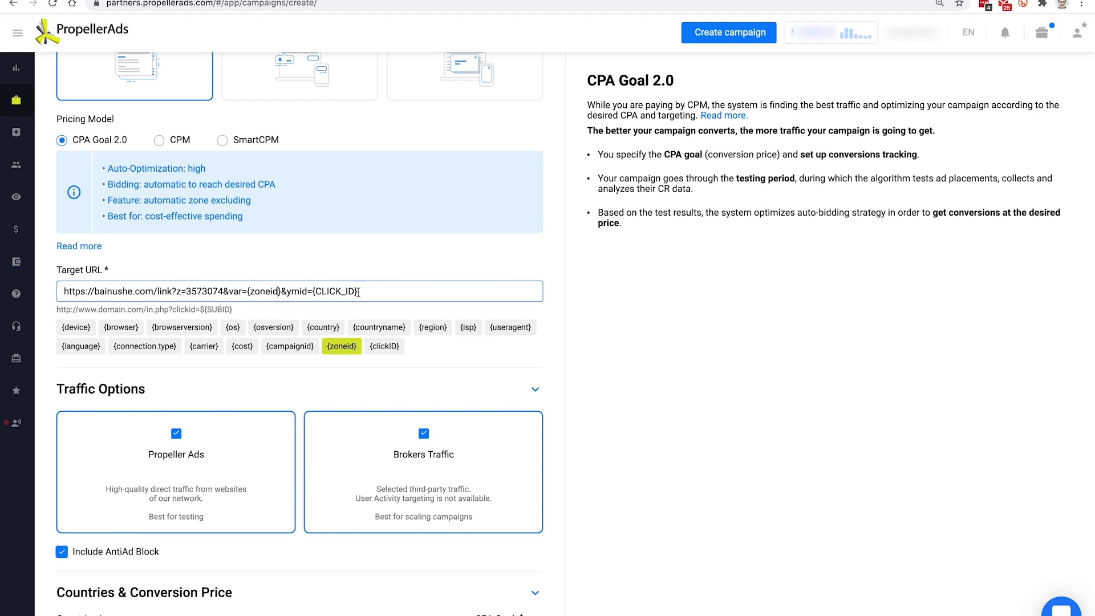
pyautogui.moveTo(356, 291); pyautogui.dragTo(349, 291)
pyautogui.press('BackSpace')
pyautogui.press('BackSpace')
pyautogui.press('BackSpace')
pyautogui.press('BackSpace')
pyautogui.press('BackSpace')
pyautogui.press('BackSpace')
pyautogui.press('BackSpace')
pyautogui.write('SUBID')
pyautogui.click(316, 292)
pyautogui.write('$')
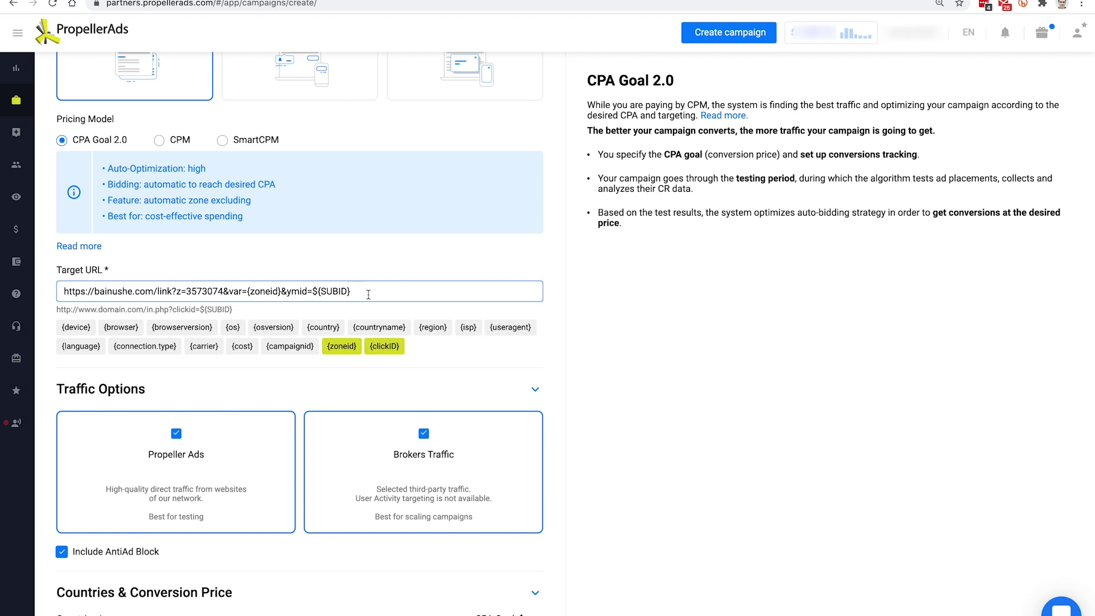
pyautogui.moveTo(369, 292); pyautogui.dragTo(67, 293)
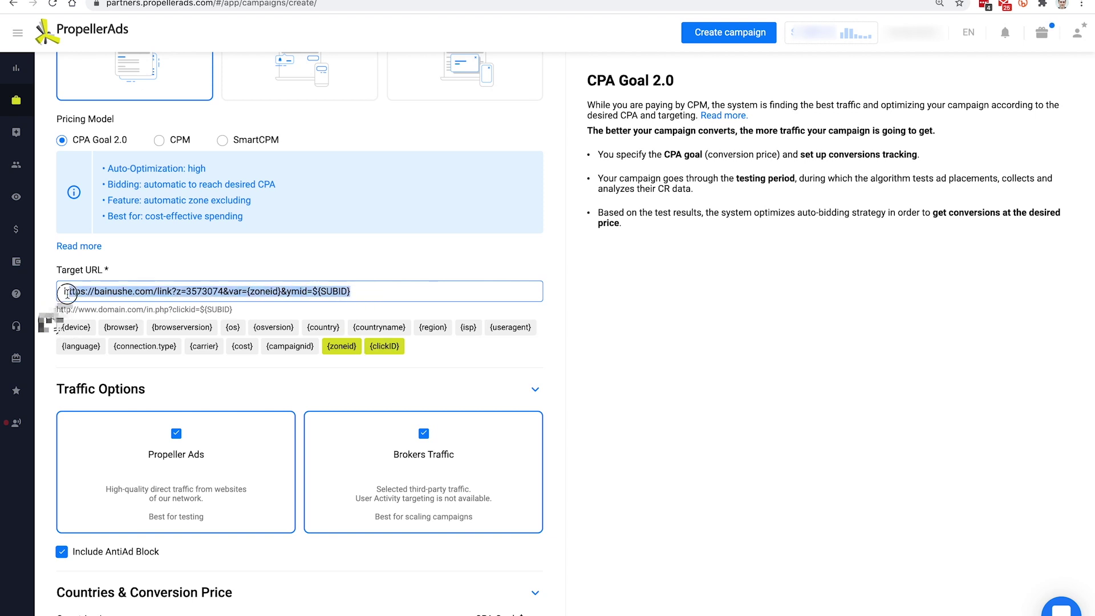
pyautogui.click(104, 291)
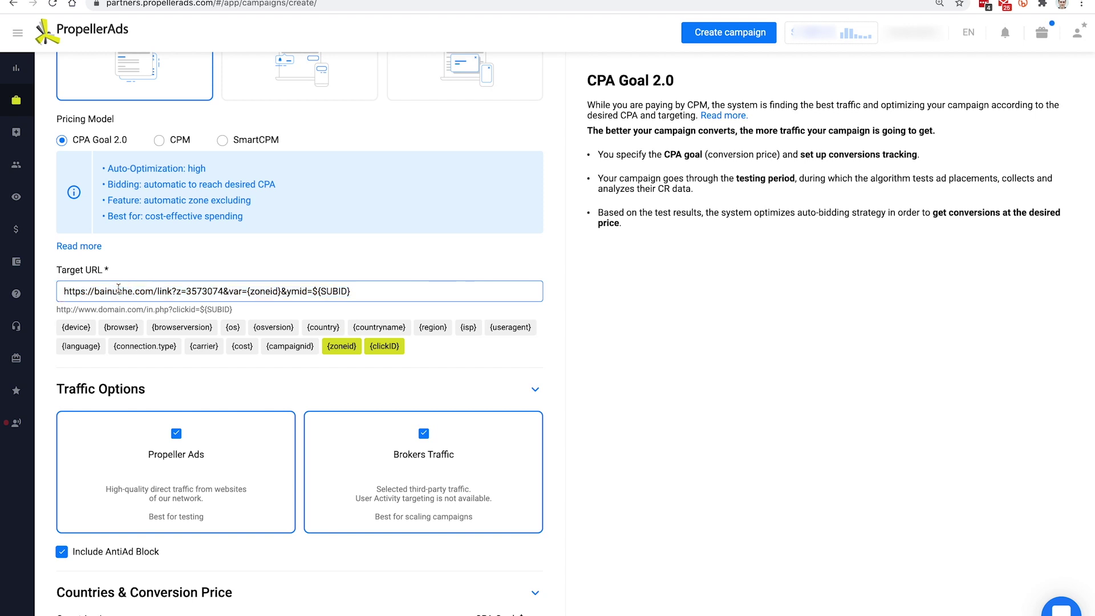
# Add then remove the browserversion and os tokens, leaving only {zoneid} and ${SUBID}
pyautogui.scroll(-1, 189, 316)
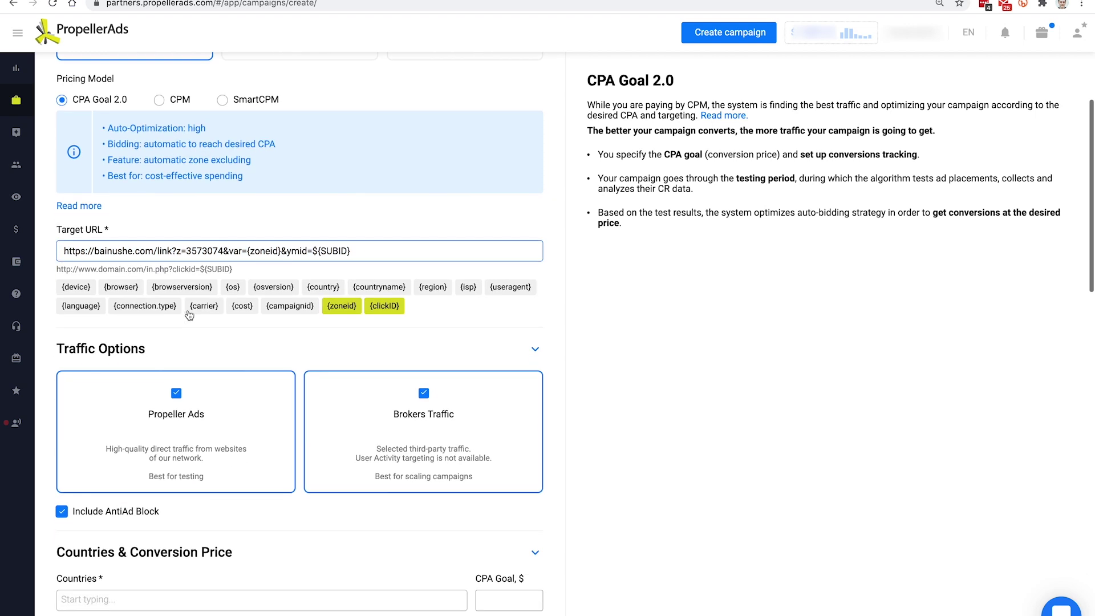
pyautogui.click(202, 289)
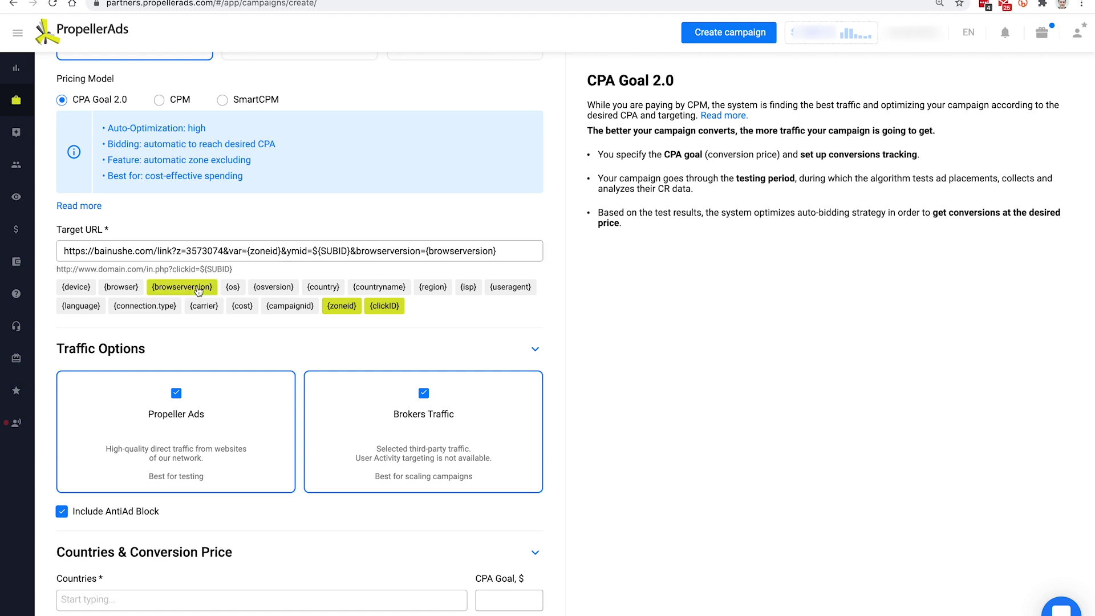
pyautogui.click(233, 288)
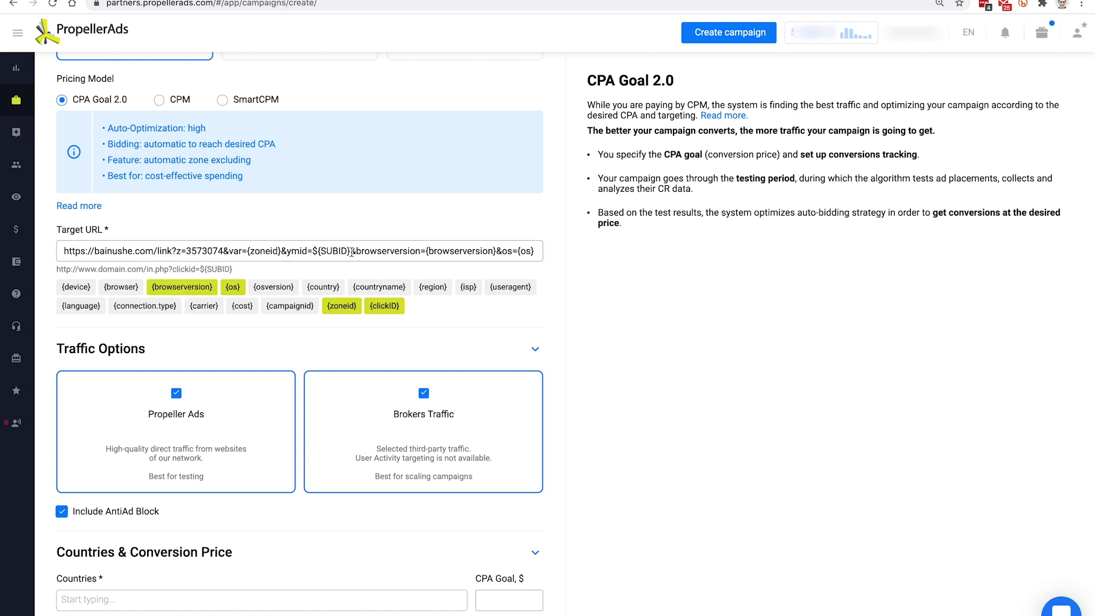
pyautogui.moveTo(351, 252); pyautogui.dragTo(549, 260)
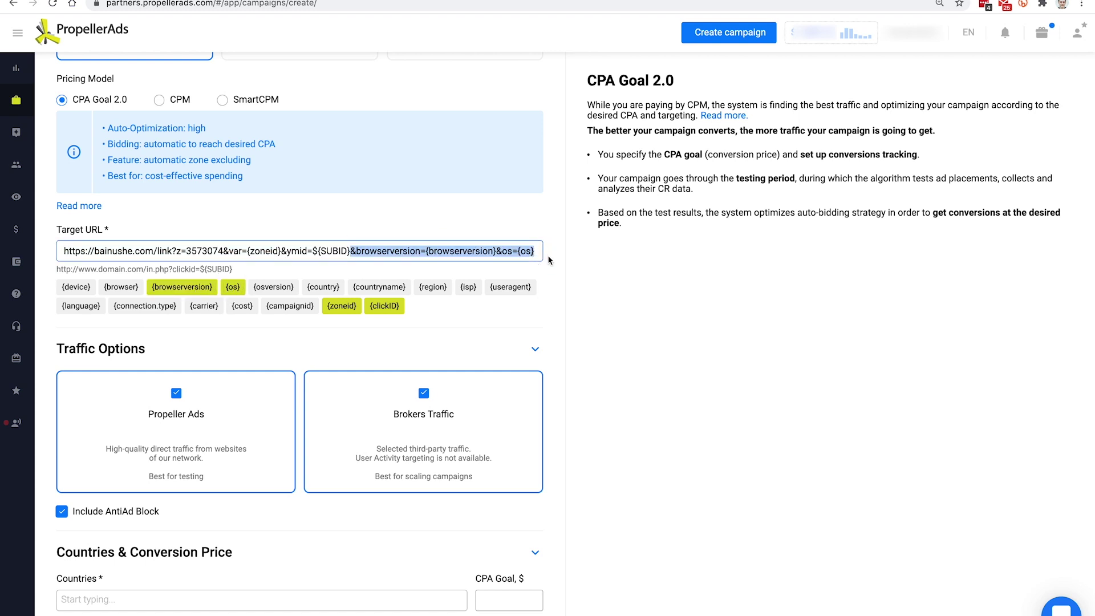
pyautogui.press('BackSpace')
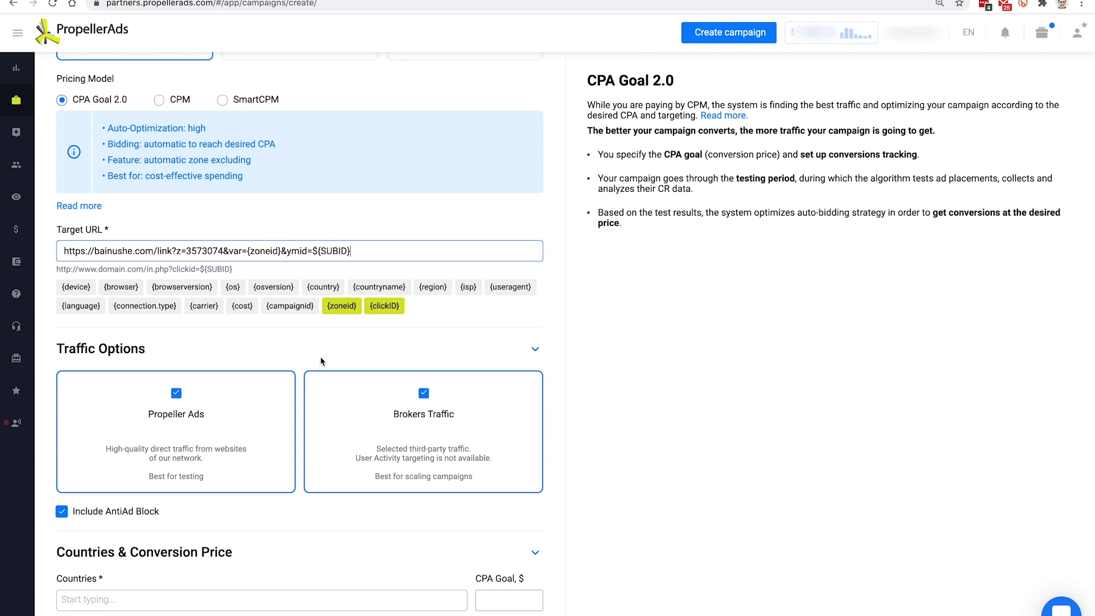
pyautogui.scroll(-2, 321, 361)
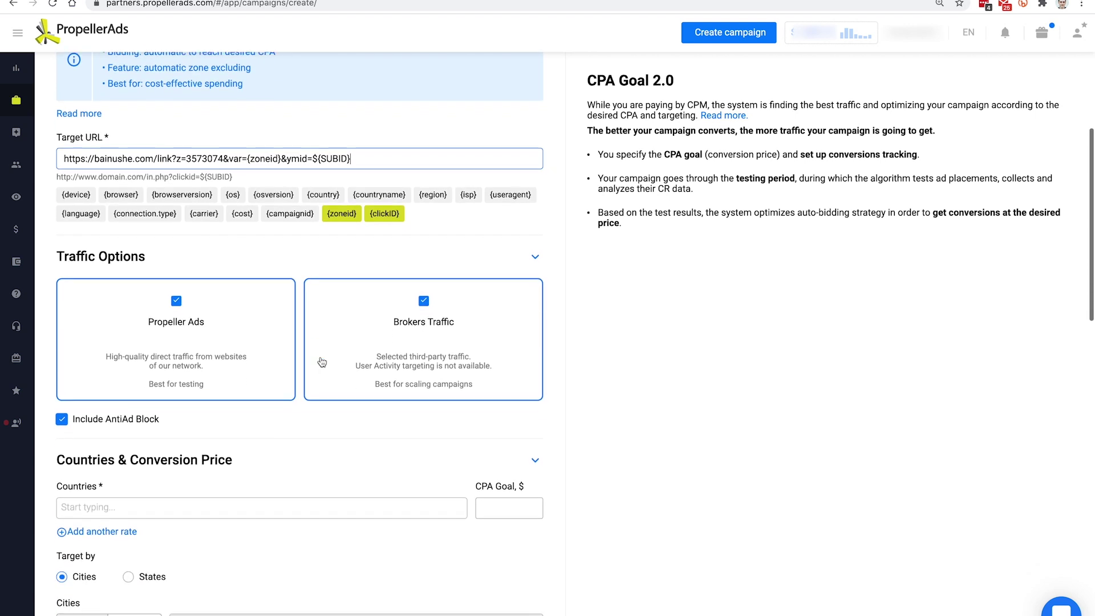
# Keep both Propeller Ads and Brokers Traffic selected as traffic sources
pyautogui.click(424, 299)
pyautogui.click(423, 299)
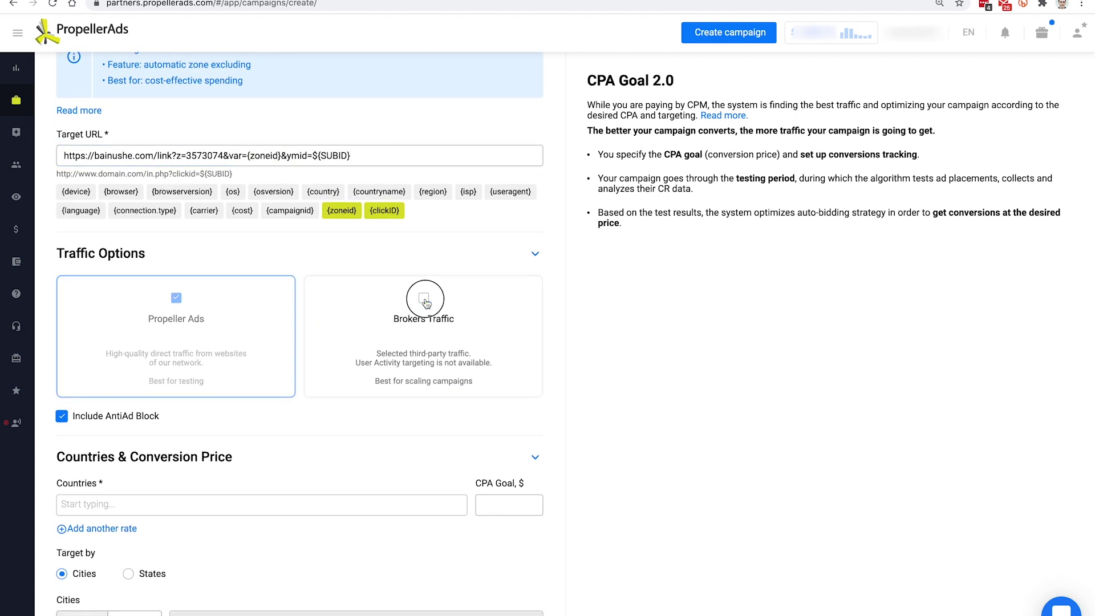
pyautogui.click(176, 299)
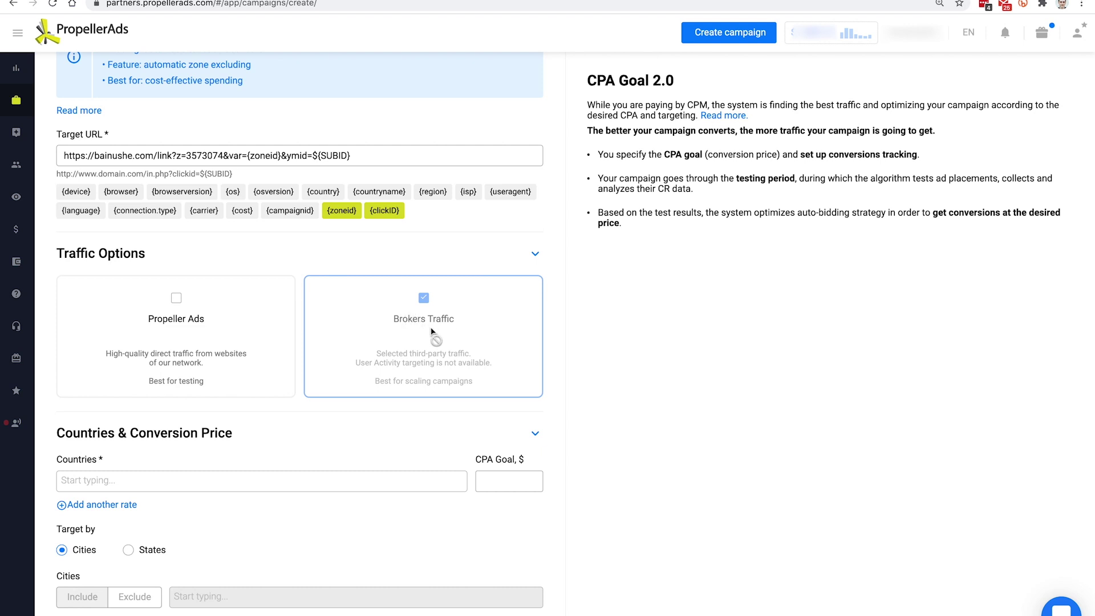
pyautogui.click(176, 299)
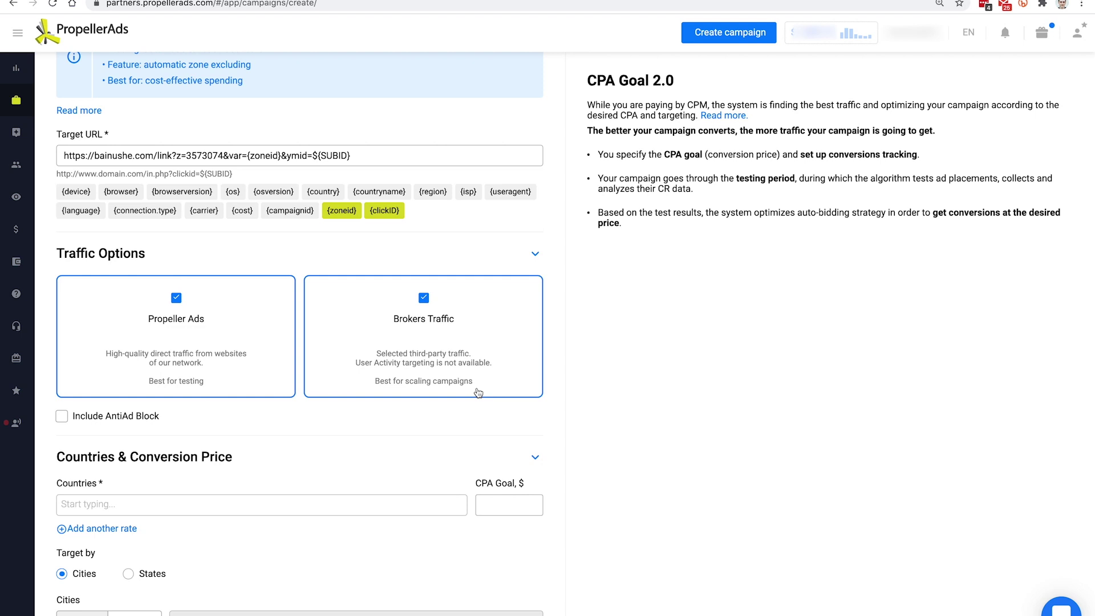
# Include AntiAd Block traffic in the campaign
pyautogui.scroll(-1, 97, 351)
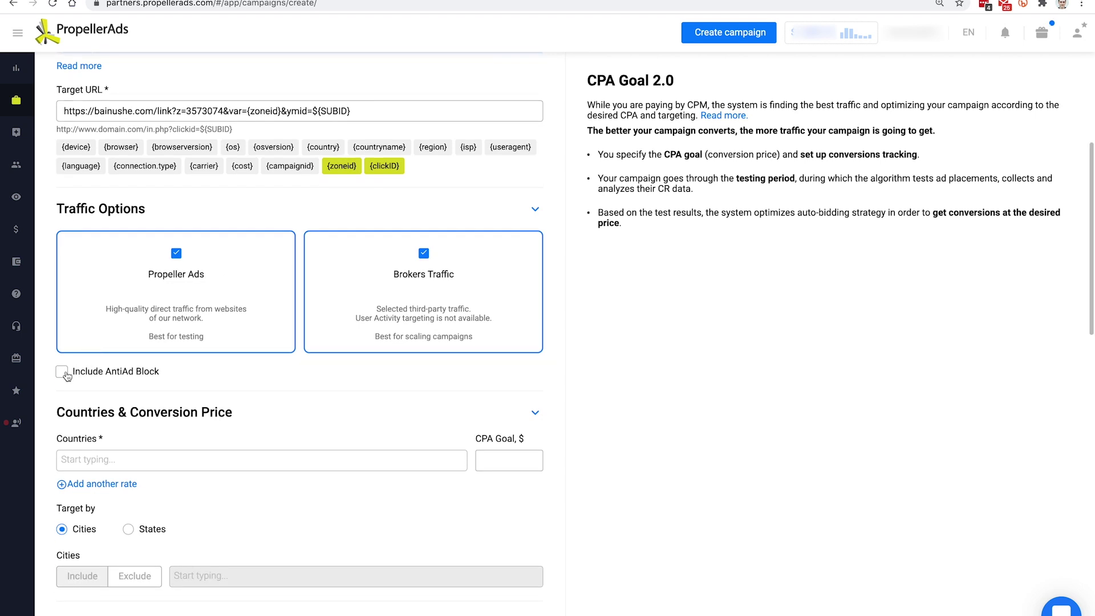
pyautogui.click(62, 373)
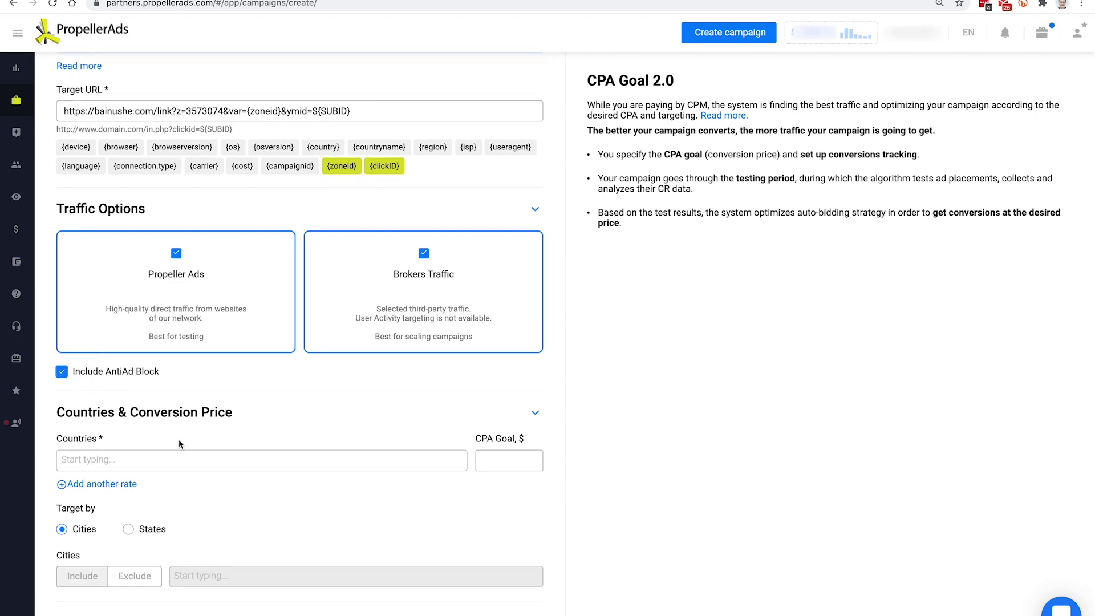
pyautogui.scroll(-1, 186, 443)
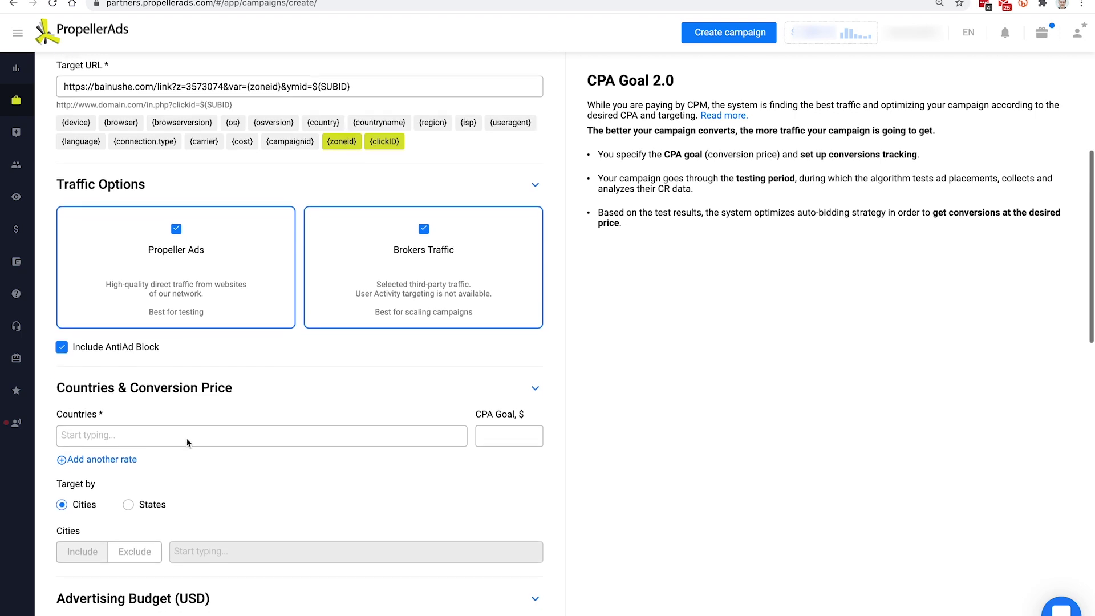
pyautogui.scroll(-1, 187, 442)
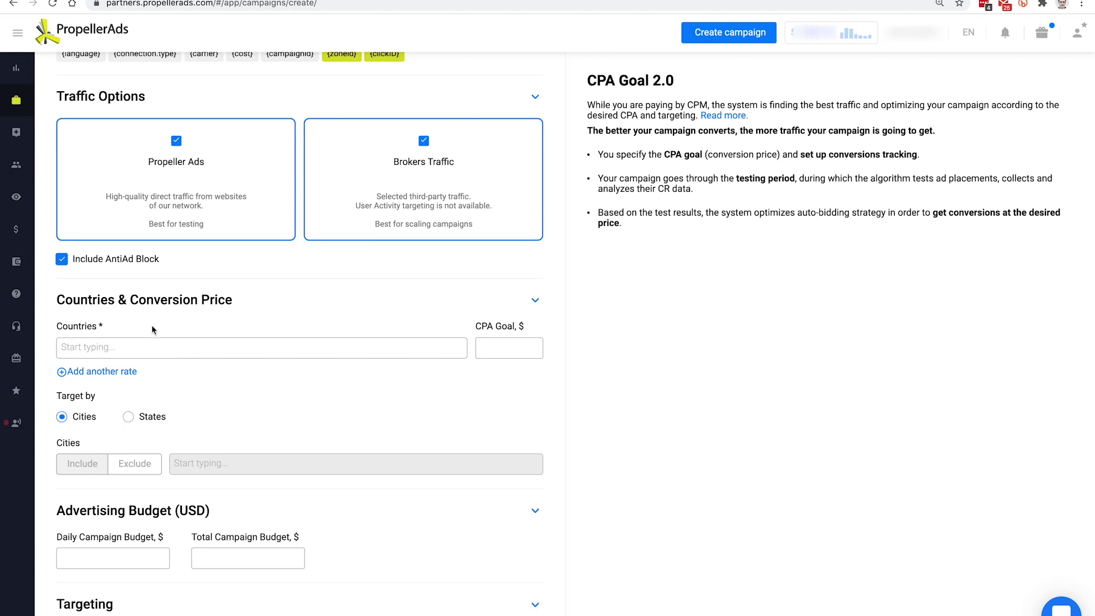
pyautogui.hotkey('ctrl', 'Tab')
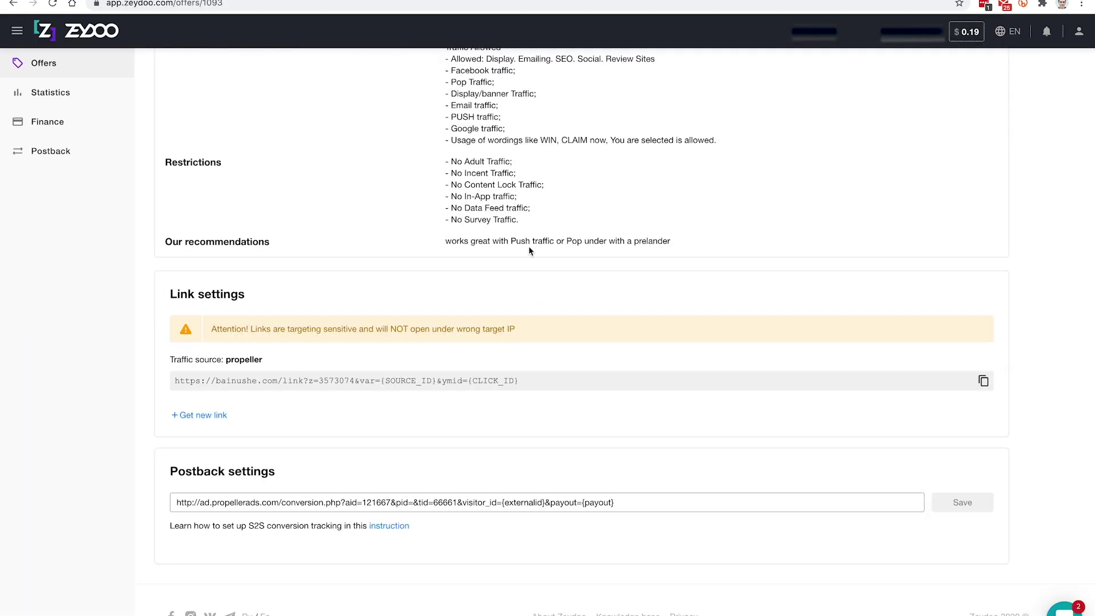
# Check the offer's $1.328 Spain payout in Zeydoo, then target Spain under Countries
pyautogui.scroll(8, 761, 292)
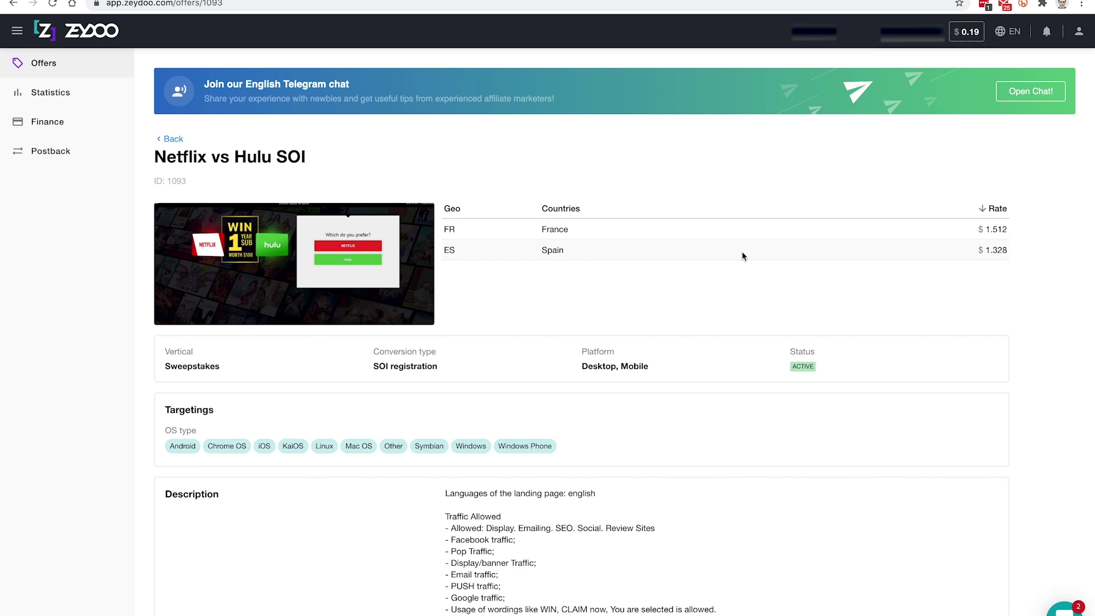
pyautogui.moveTo(1008, 251); pyautogui.dragTo(984, 250)
pyautogui.click(14, 0)
pyautogui.click(178, 346)
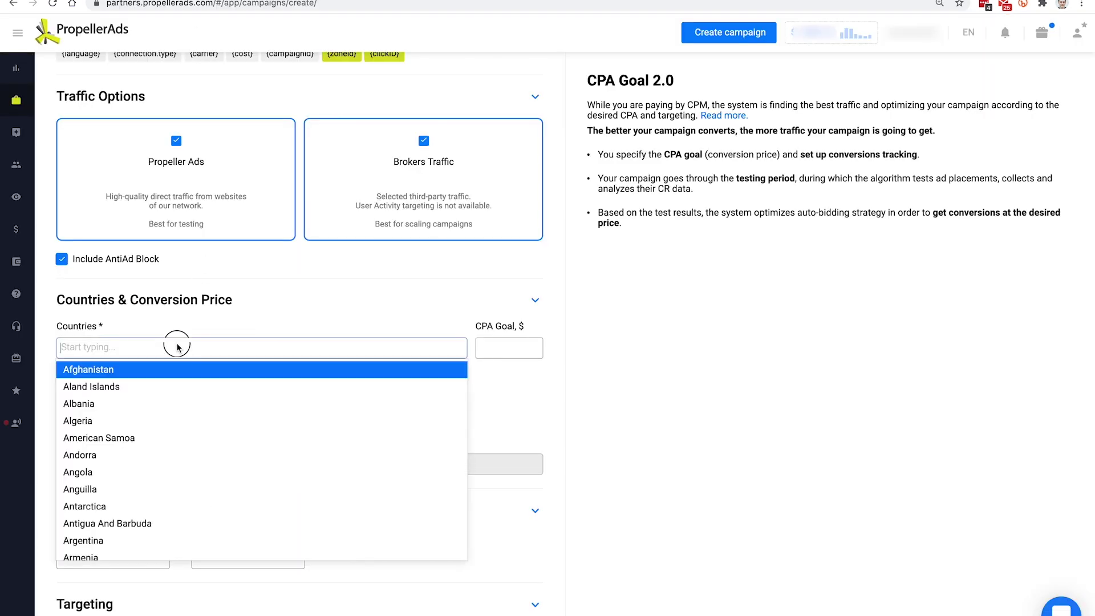
pyautogui.write('Spa')
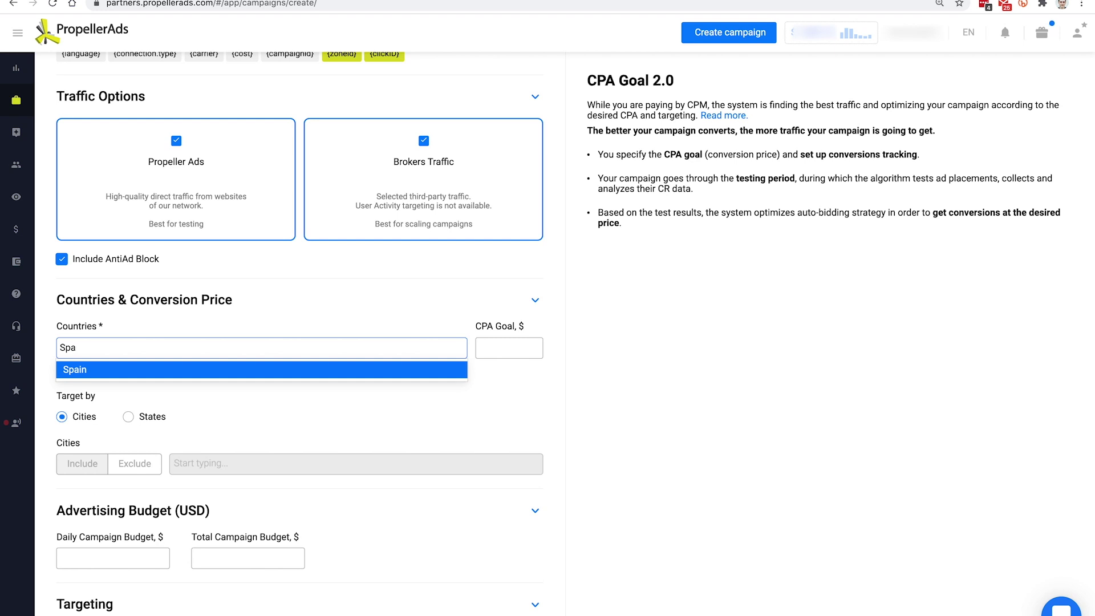
pyautogui.click(184, 369)
# Set Spain's CPA goal to $1 and add a second rate for France
pyautogui.click(502, 349)
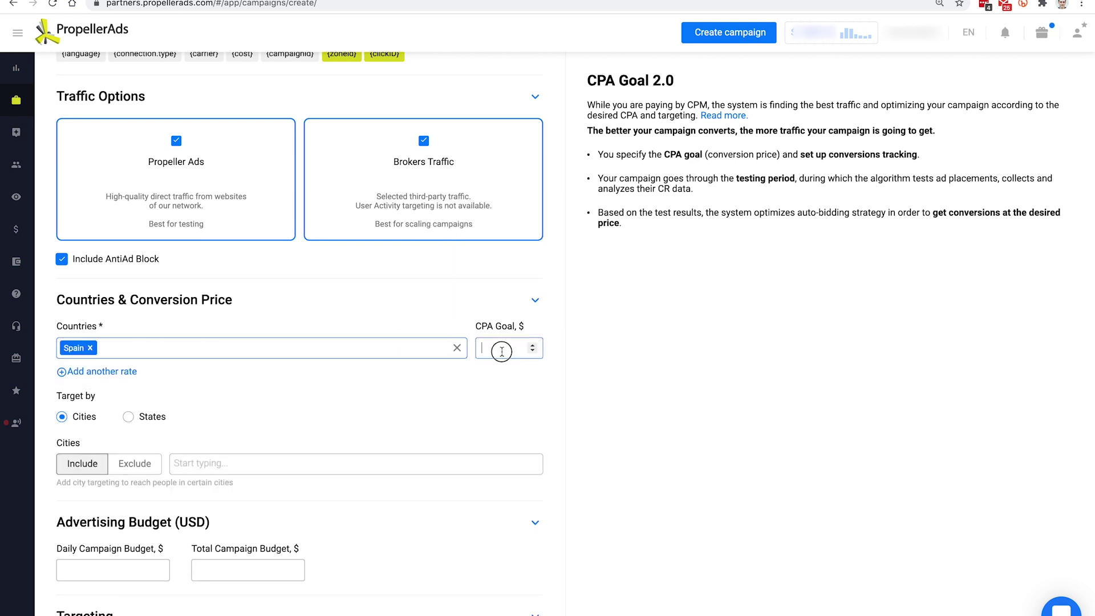
pyautogui.click(473, 385)
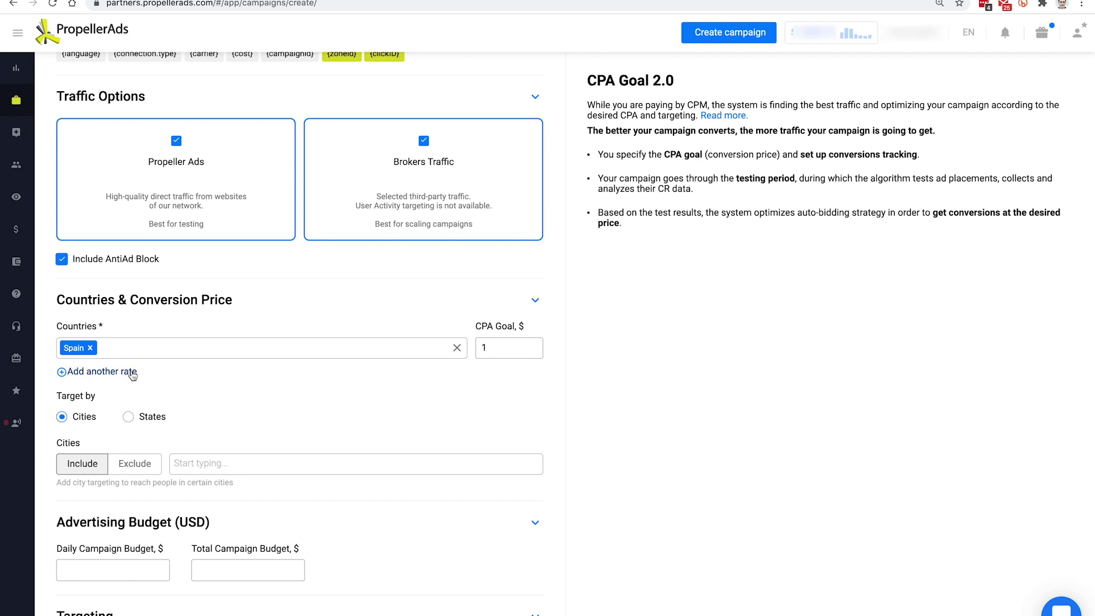
pyautogui.click(96, 372)
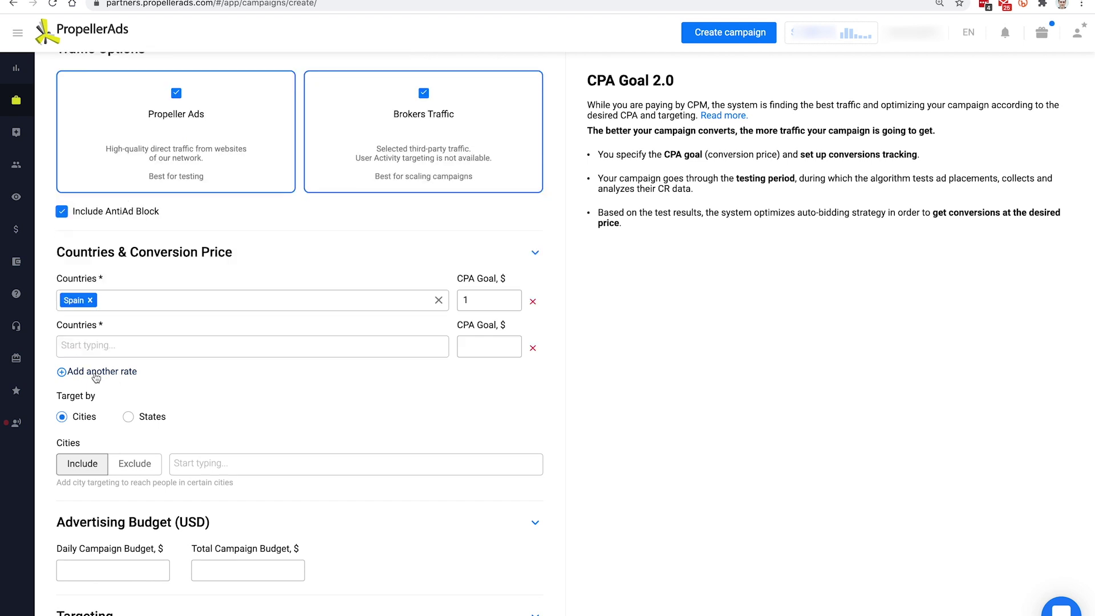
pyautogui.click(115, 349)
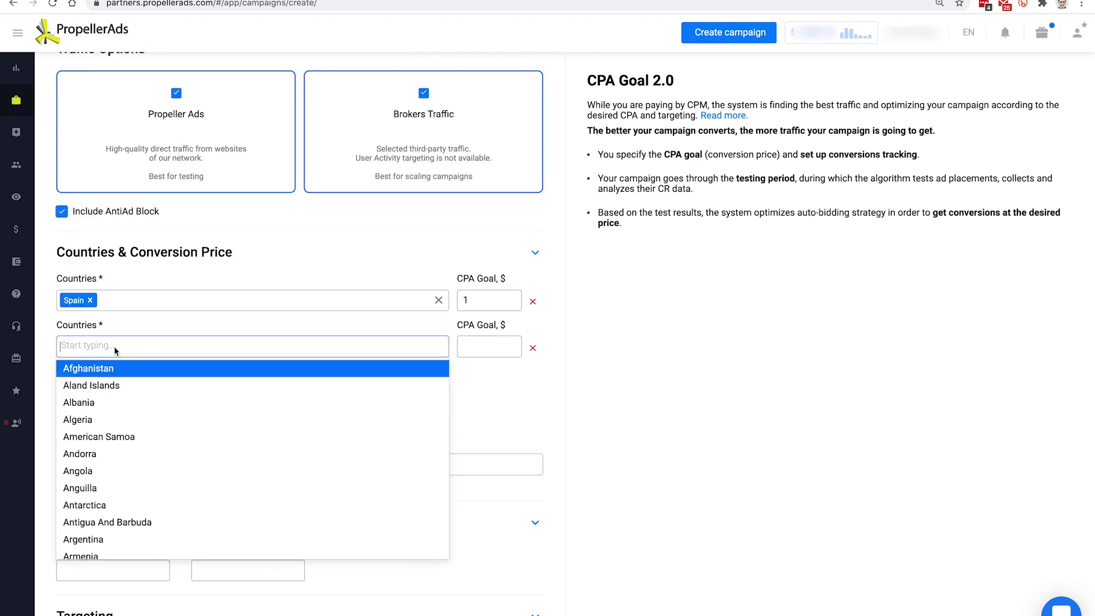
pyautogui.write('Fran')
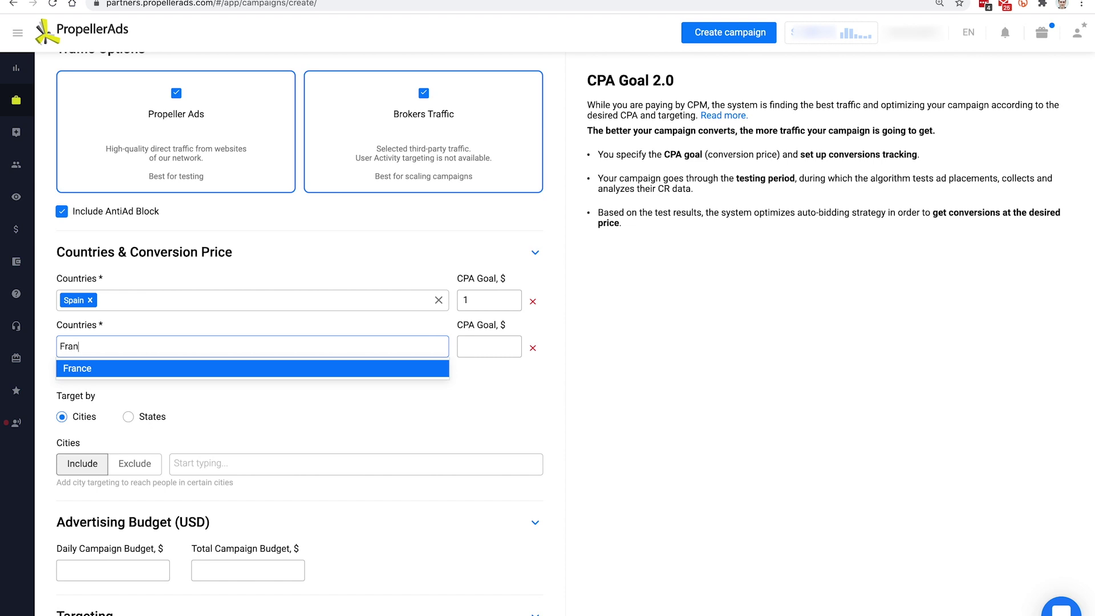
pyautogui.click(112, 365)
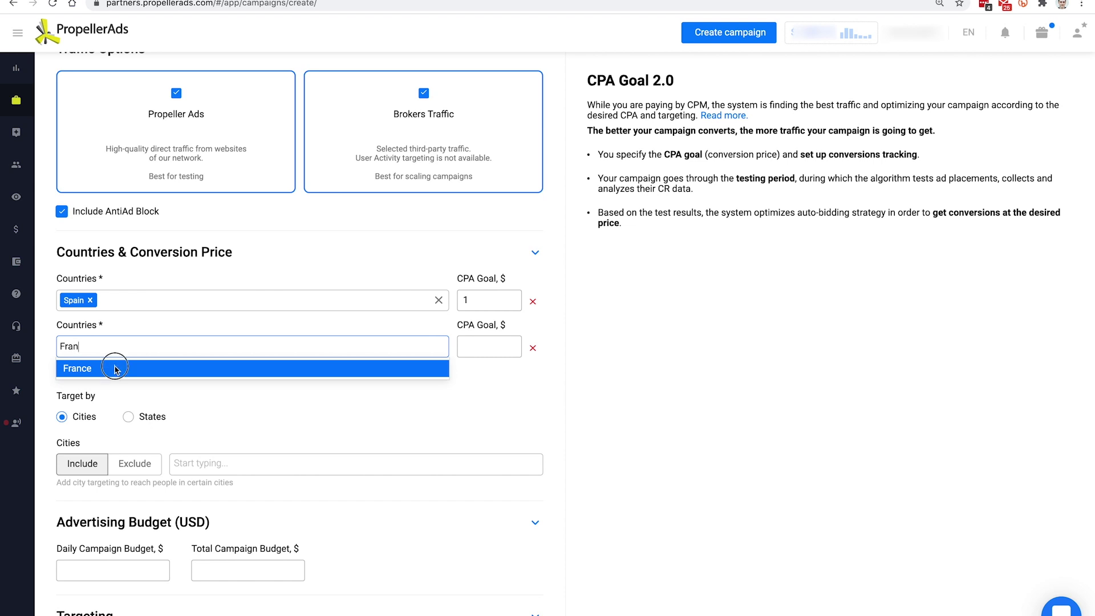
pyautogui.click(474, 347)
pyautogui.write('1,2')
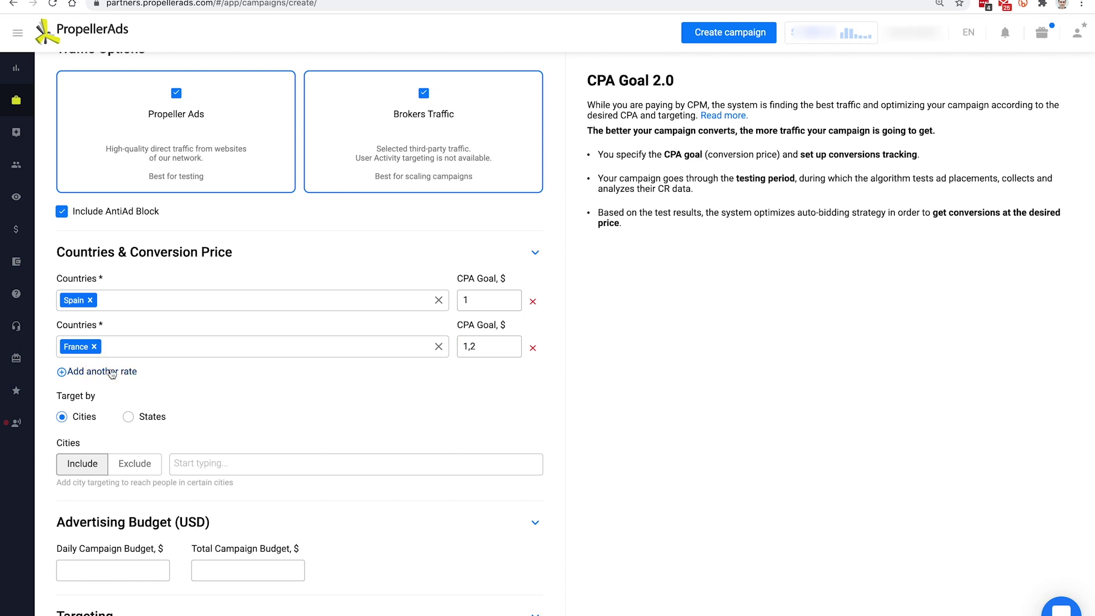
# Add two more rate rows, then delete the empty rows and the France rate
pyautogui.click(112, 373)
pyautogui.click(112, 372)
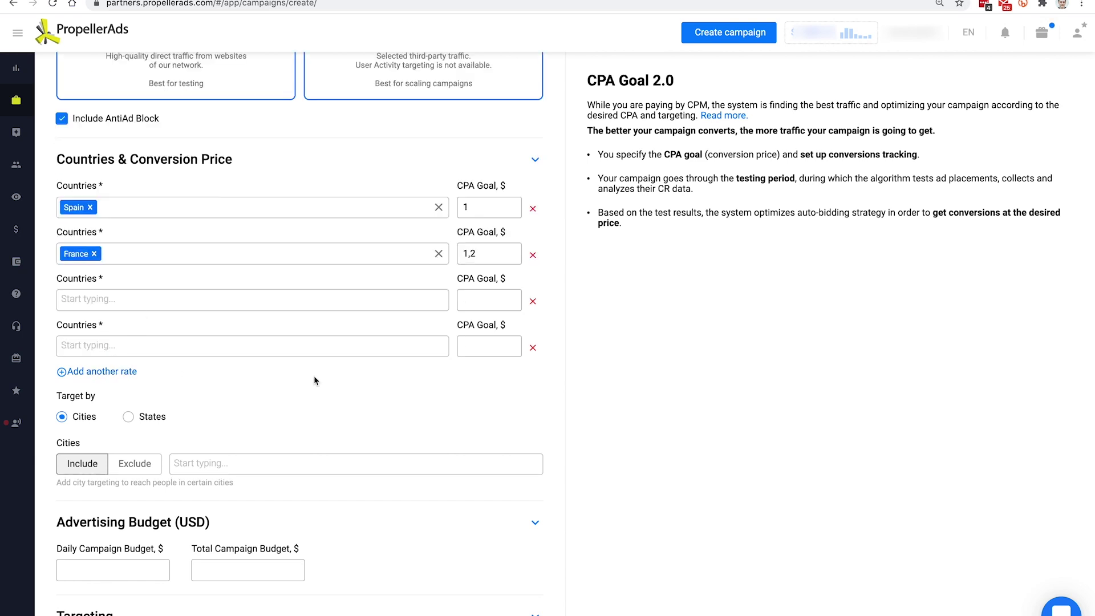
pyautogui.click(532, 348)
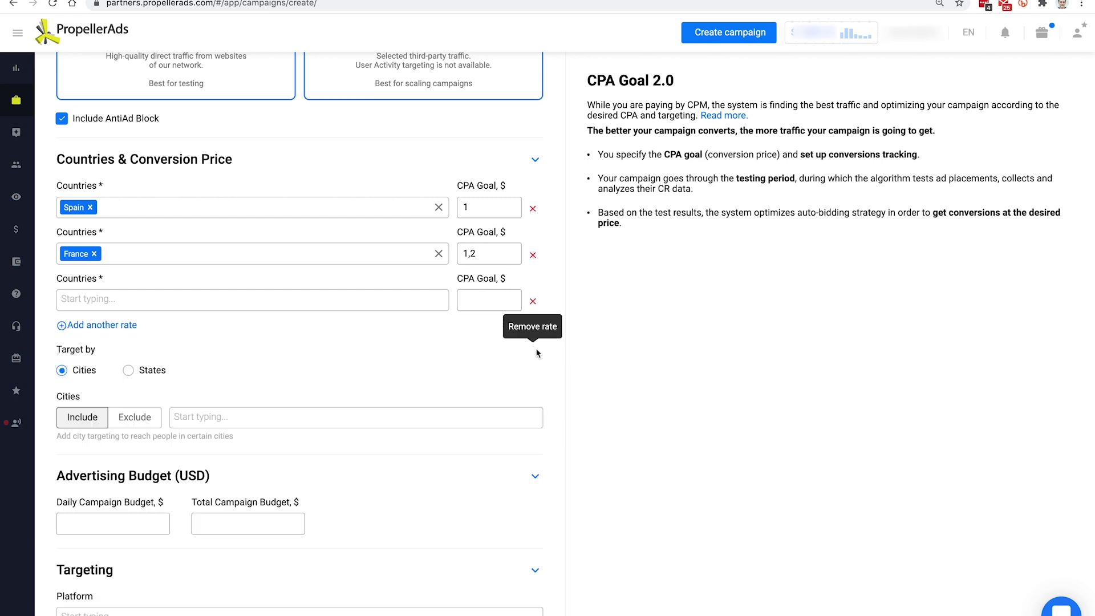
pyautogui.click(533, 301)
pyautogui.click(533, 255)
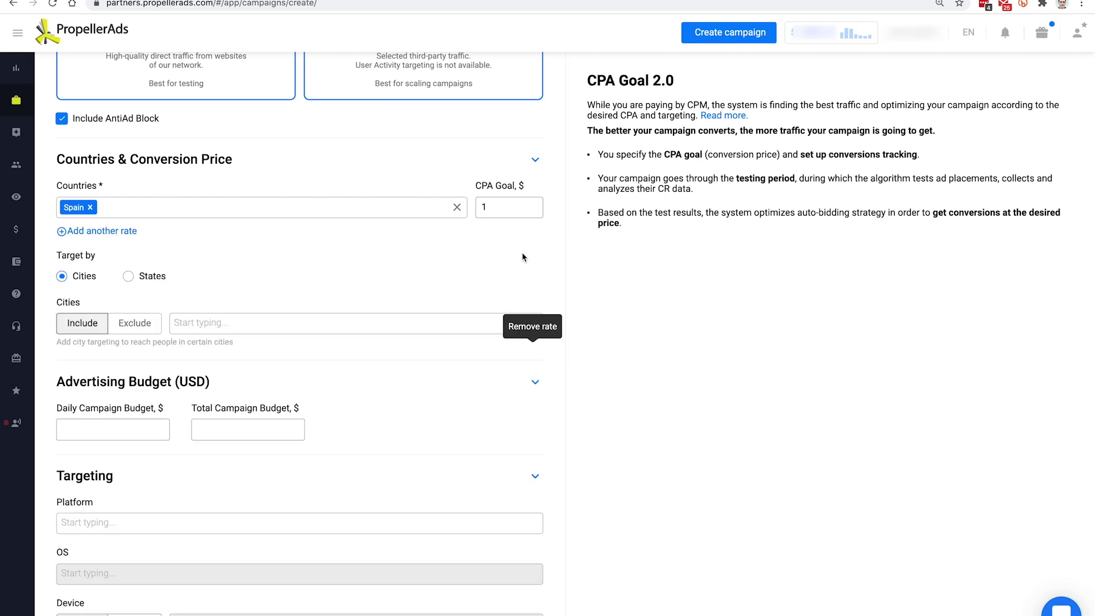
pyautogui.scroll(3, 457, 258)
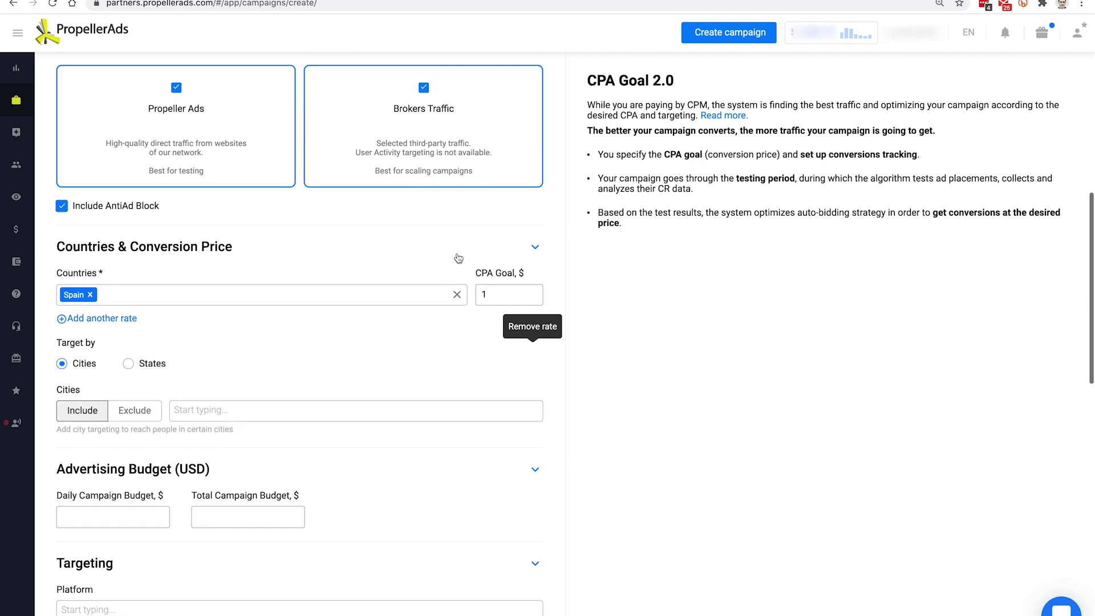
pyautogui.click(129, 364)
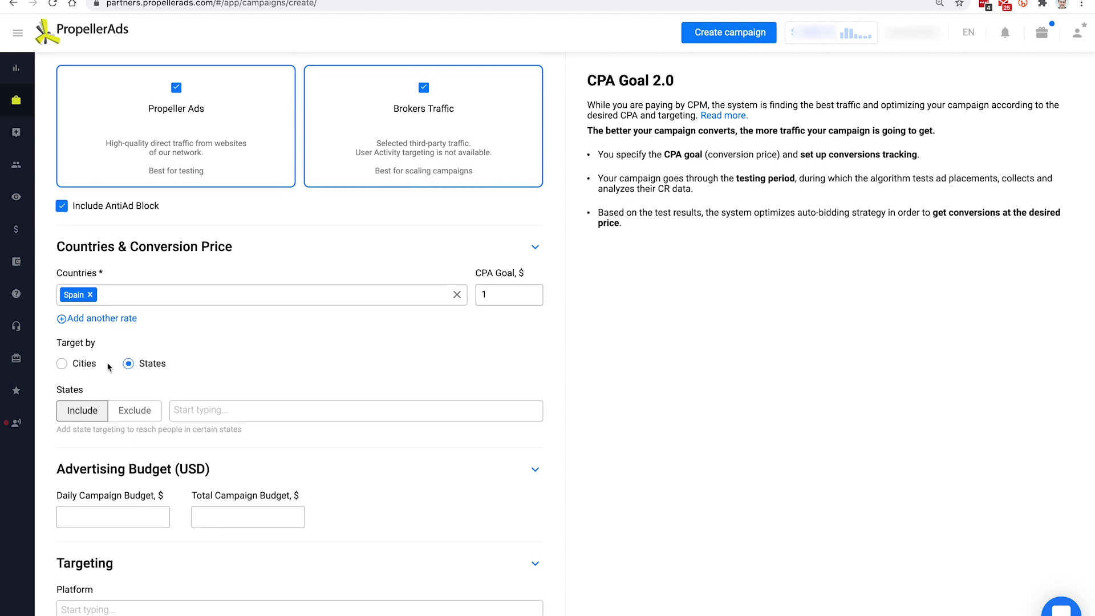
pyautogui.click(75, 366)
pyautogui.click(140, 366)
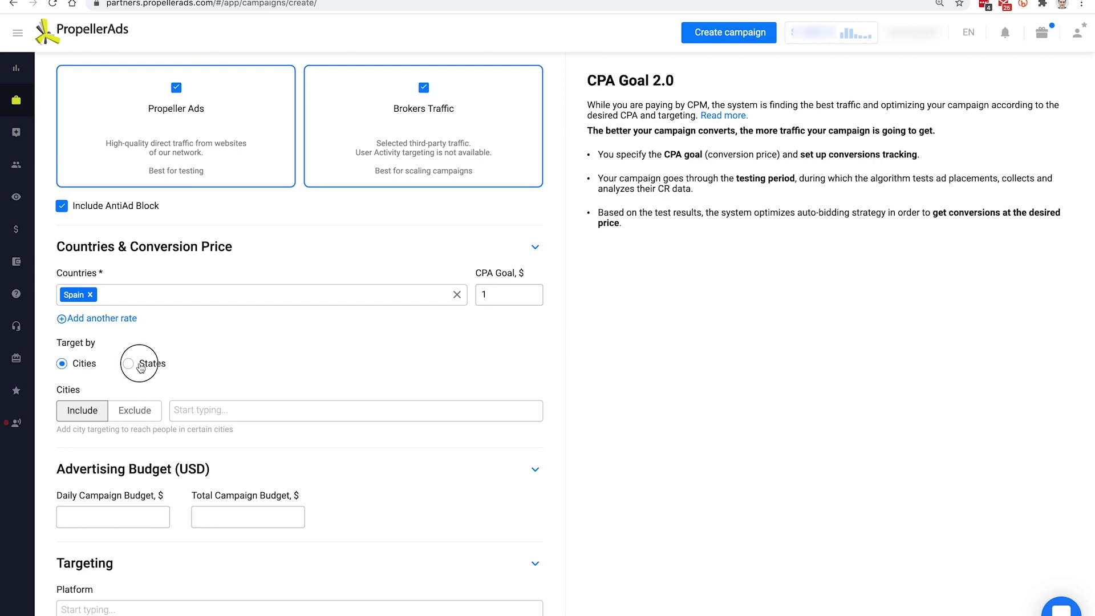
pyautogui.click(78, 367)
pyautogui.scroll(1, 176, 400)
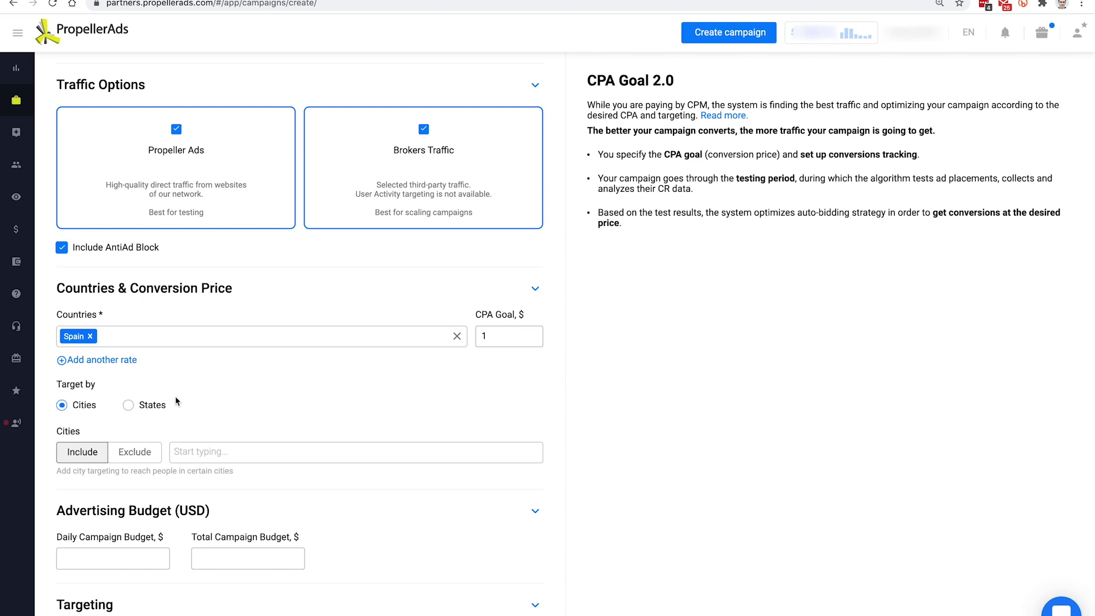
pyautogui.click(212, 454)
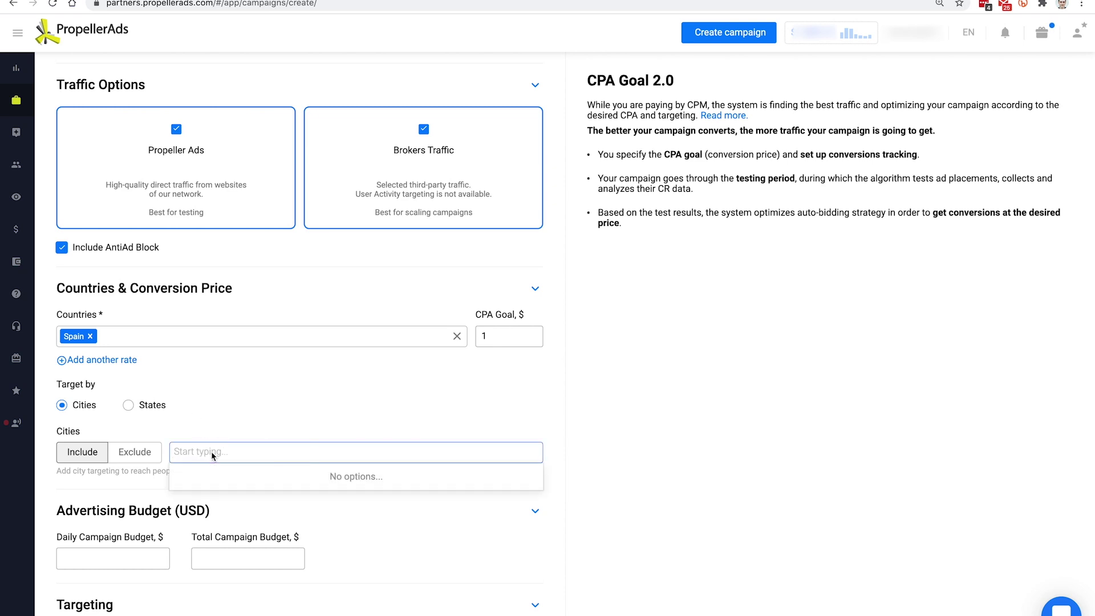
pyautogui.write('madr')
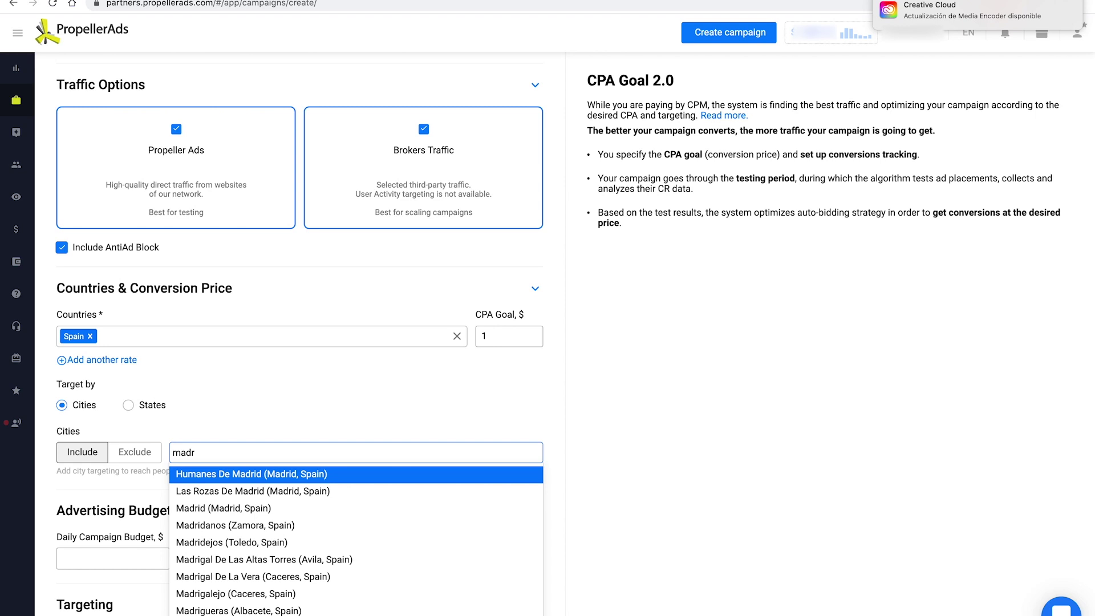
pyautogui.write('id')
pyautogui.press('BackSpace')
pyautogui.press('BackSpace')
pyautogui.press('BackSpace')
pyautogui.press('BackSpace')
pyautogui.press('BackSpace')
pyautogui.press('BackSpace')
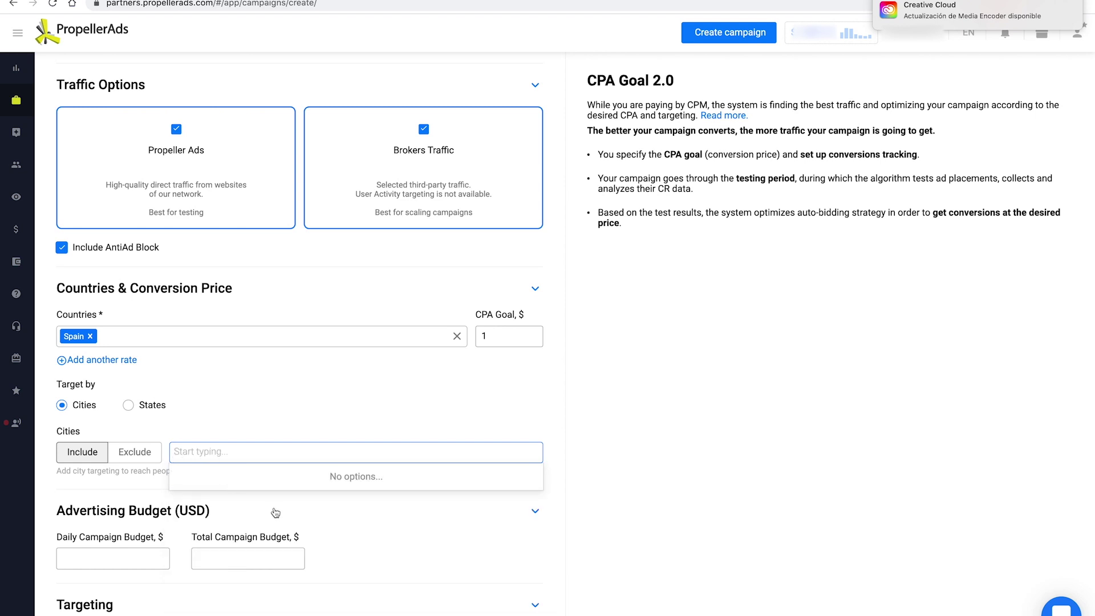
# Set both the daily and total campaign budgets to $30
pyautogui.click(130, 552)
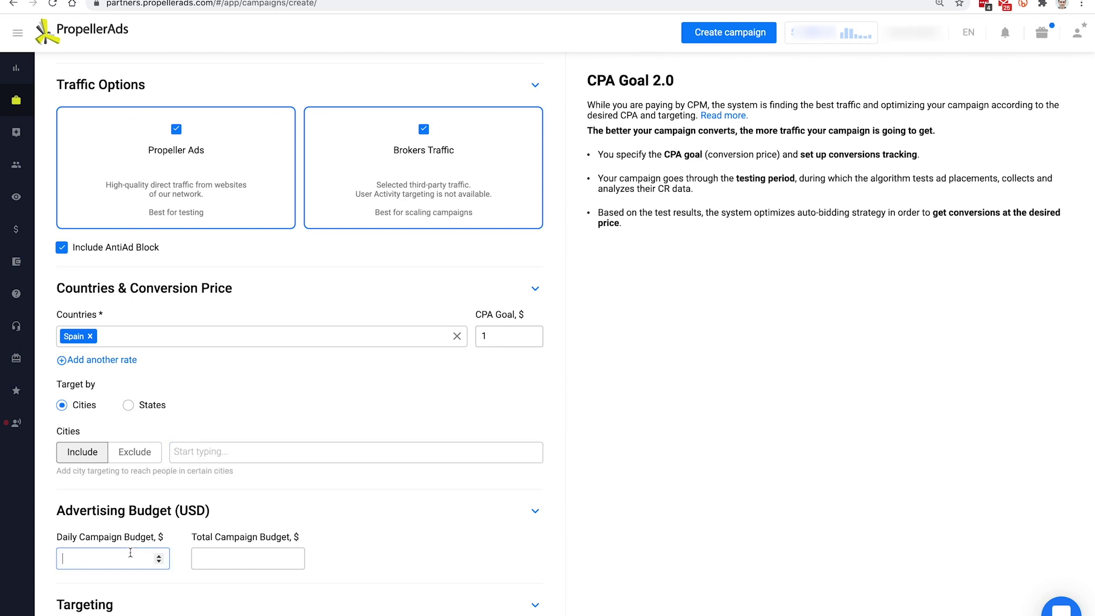
pyautogui.write('0')
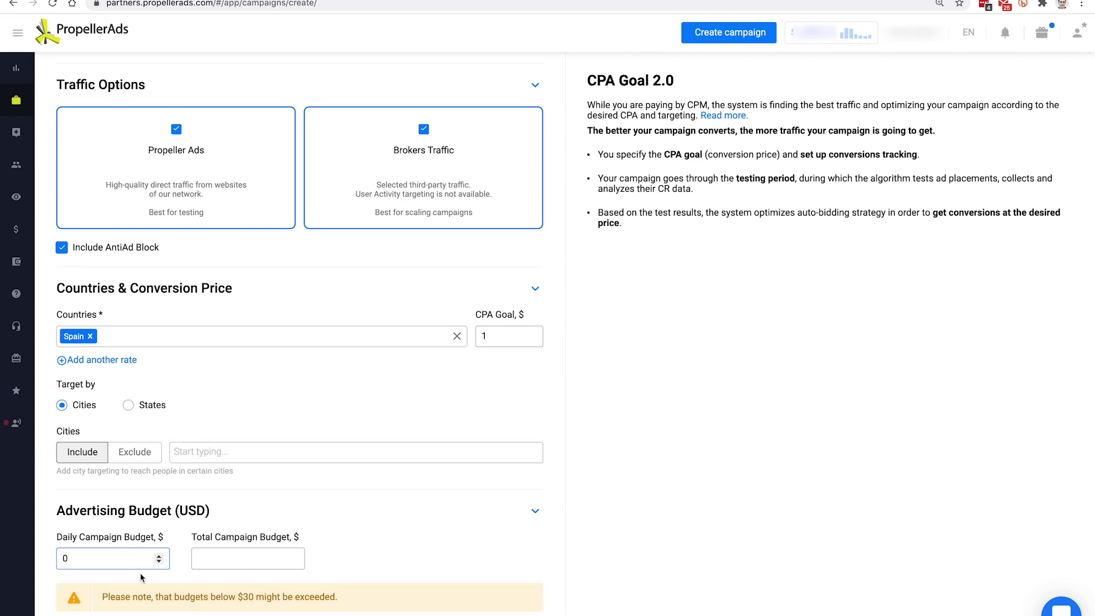
pyautogui.moveTo(101, 597); pyautogui.dragTo(288, 609)
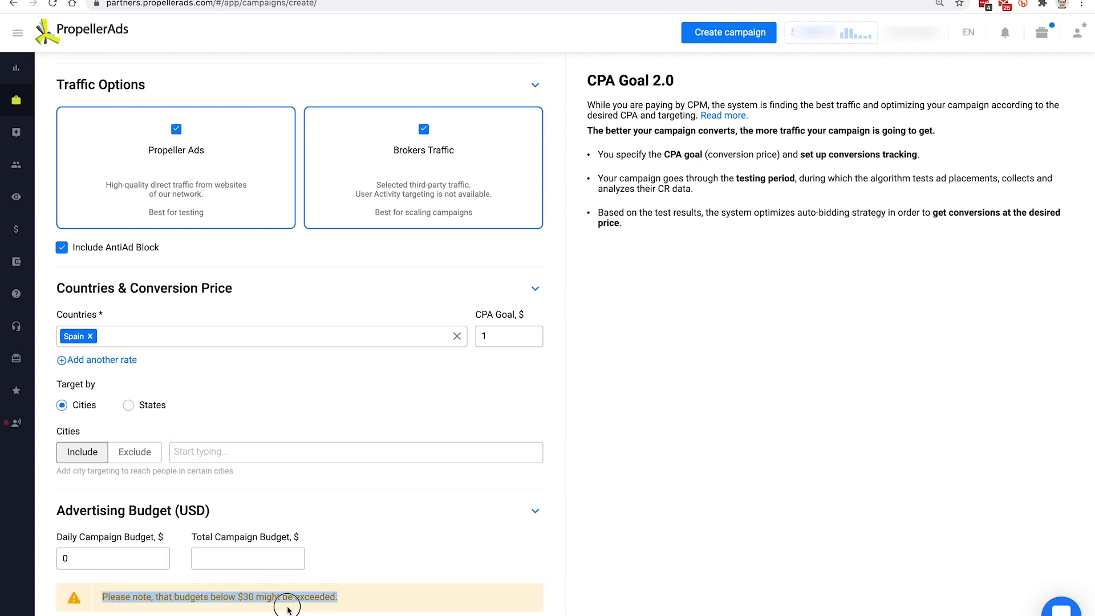
pyautogui.moveTo(108, 559); pyautogui.dragTo(49, 557)
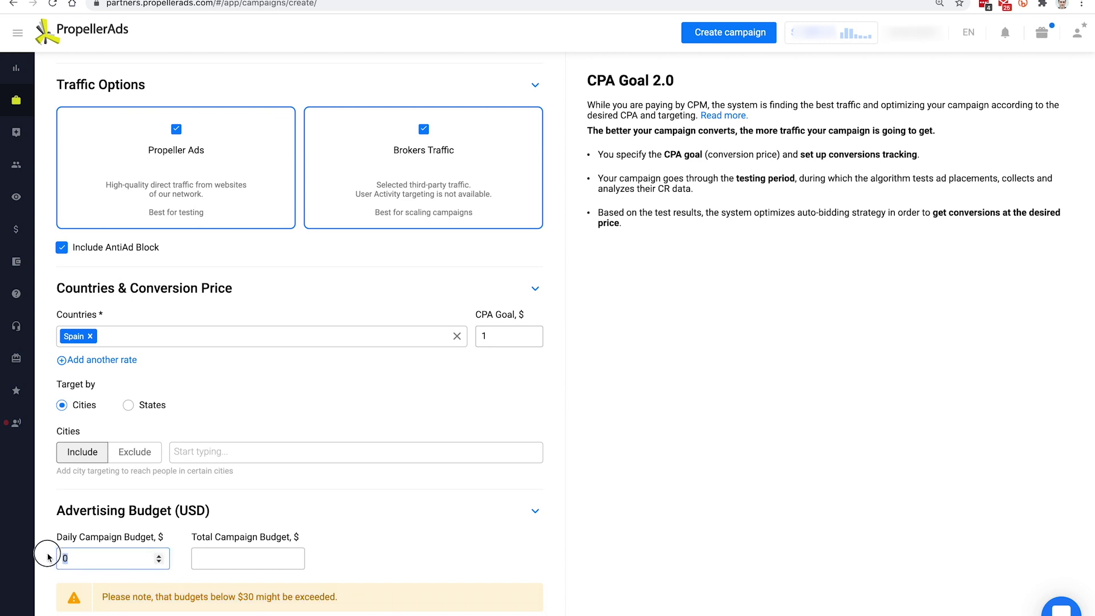
pyautogui.write('30')
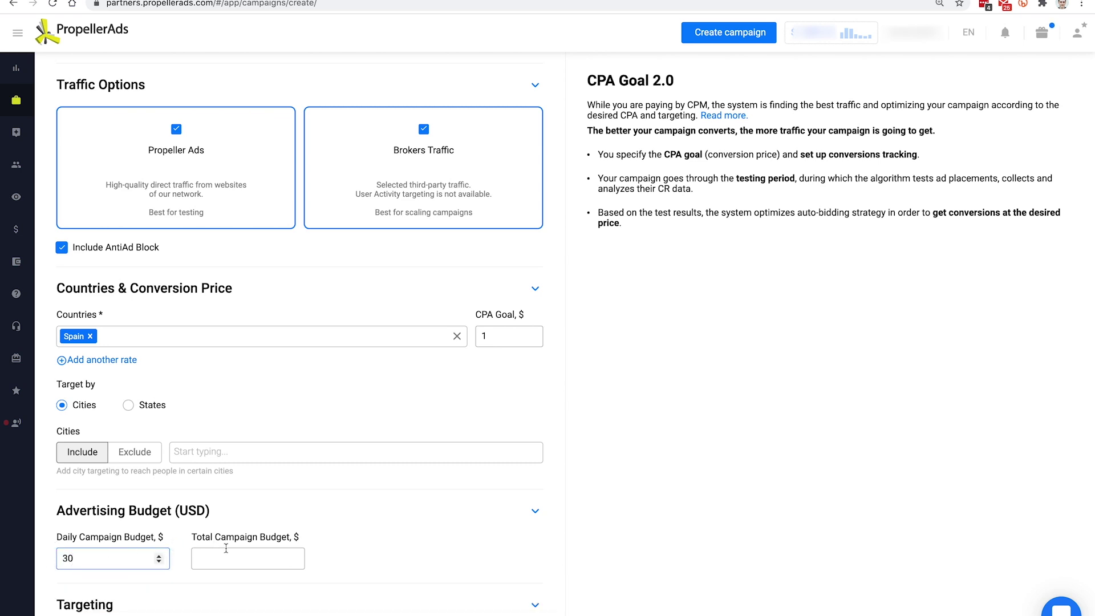
pyautogui.click(231, 559)
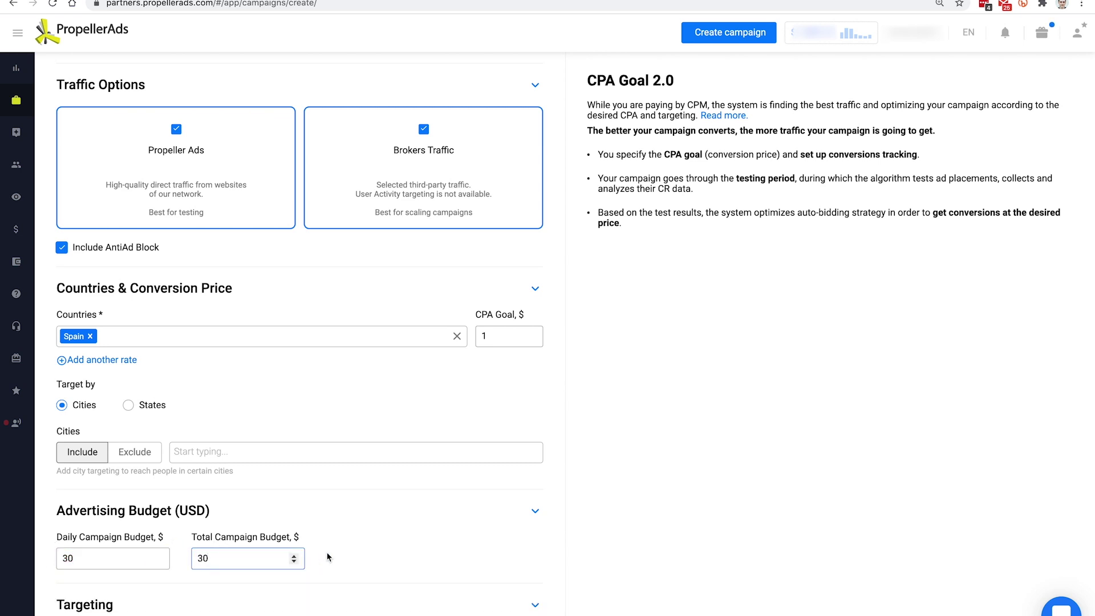
# Choose Desktop as the target platform, checking it against the offer's allowed platforms in Zeydoo
pyautogui.scroll(-6, 328, 557)
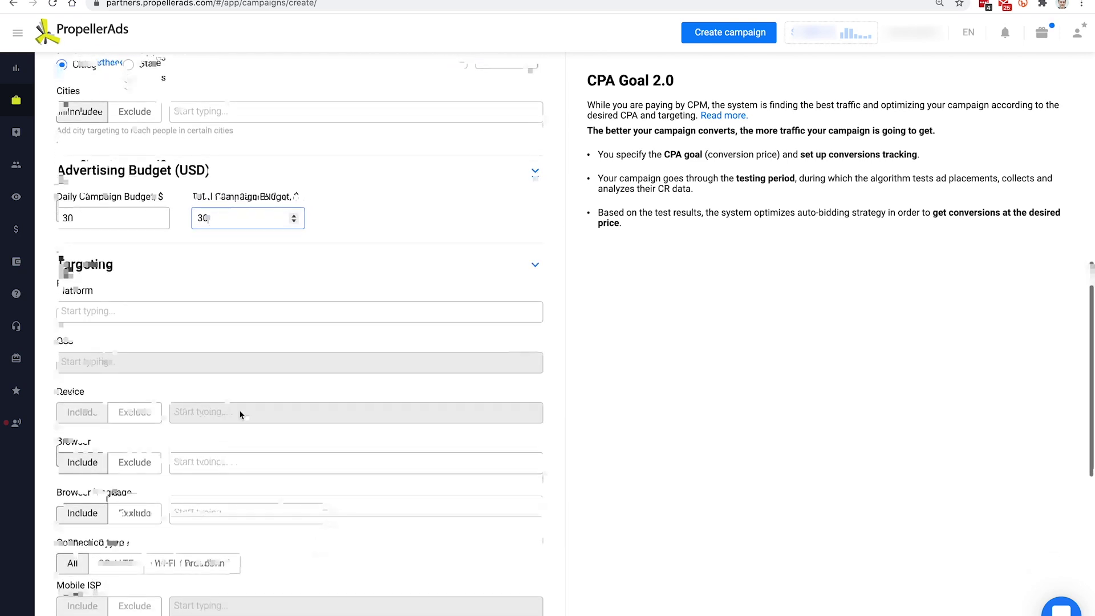
pyautogui.click(176, 308)
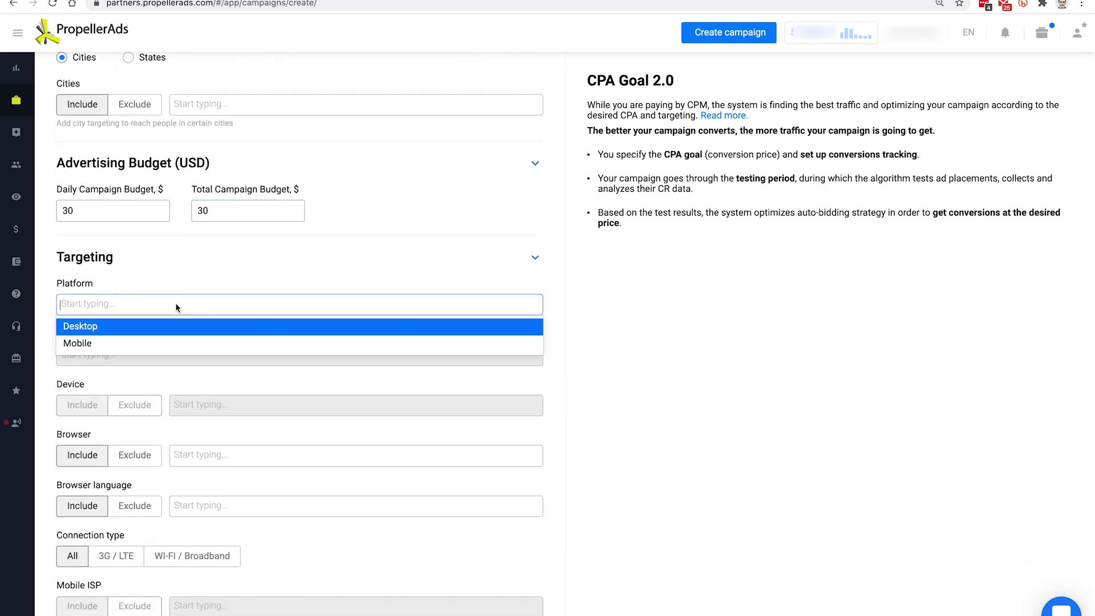
pyautogui.click(150, 326)
pyautogui.hotkey('ctrl', 'Tab')
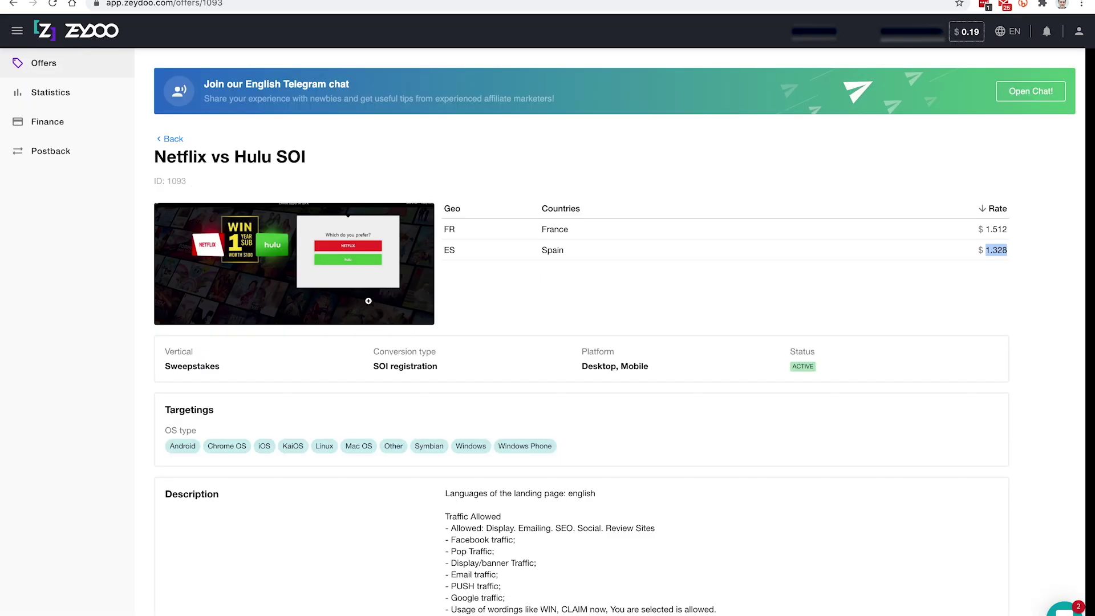
pyautogui.moveTo(588, 367); pyautogui.dragTo(650, 373)
pyautogui.click(606, 345)
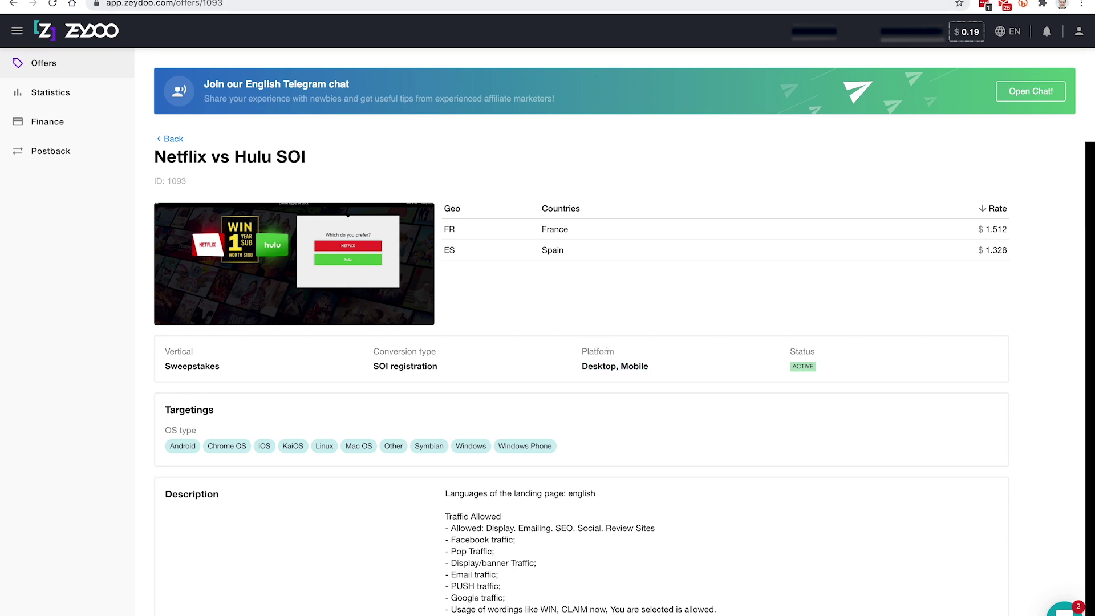
pyautogui.hotkey('ctrl', 'shift', 'Tab')
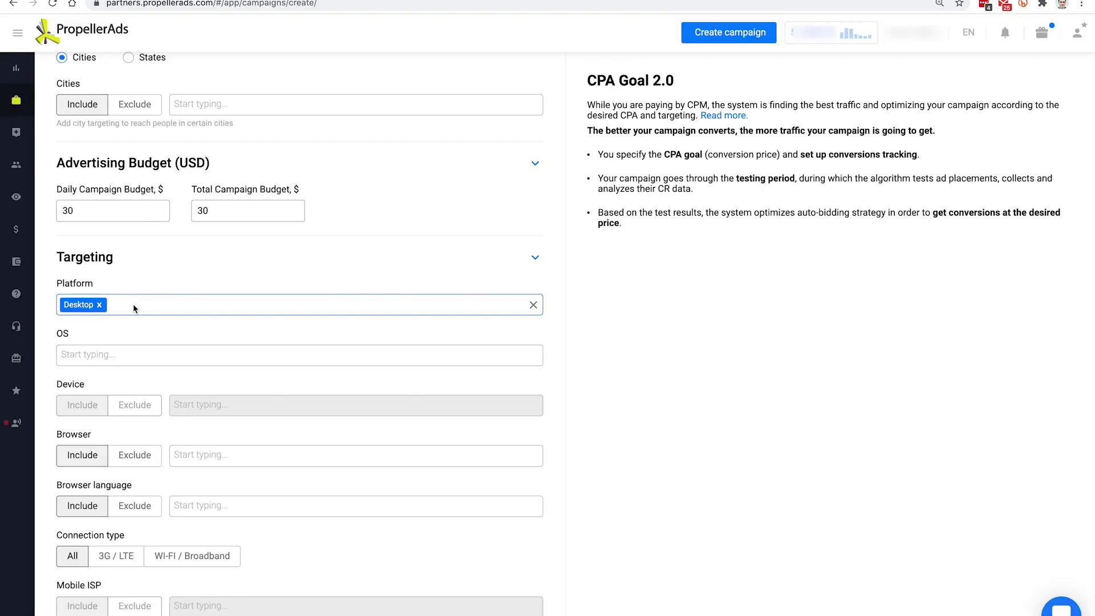
pyautogui.write('m')
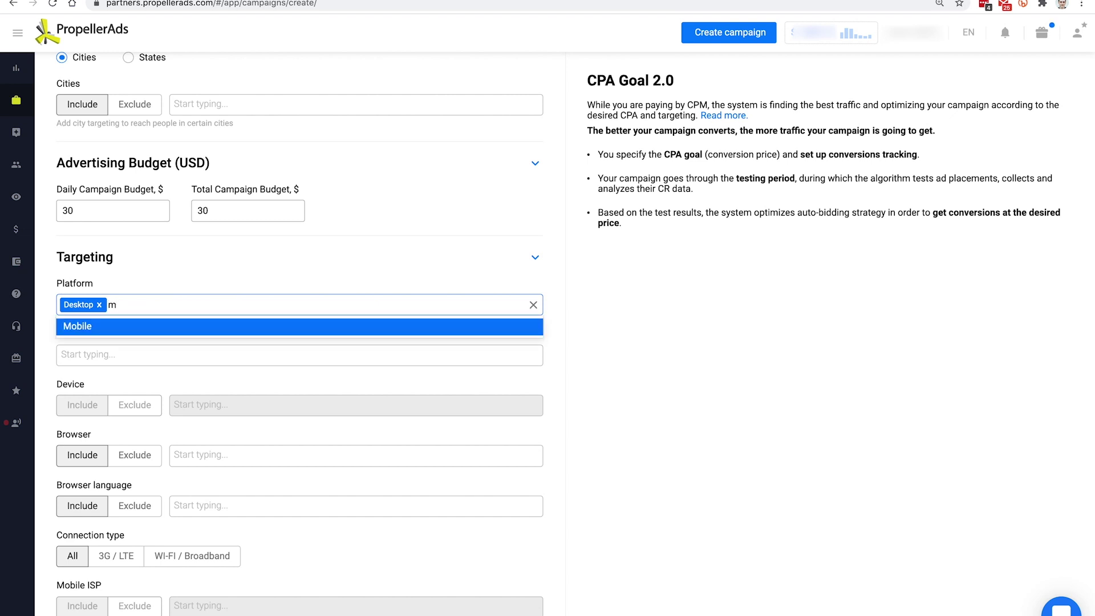
pyautogui.click(126, 328)
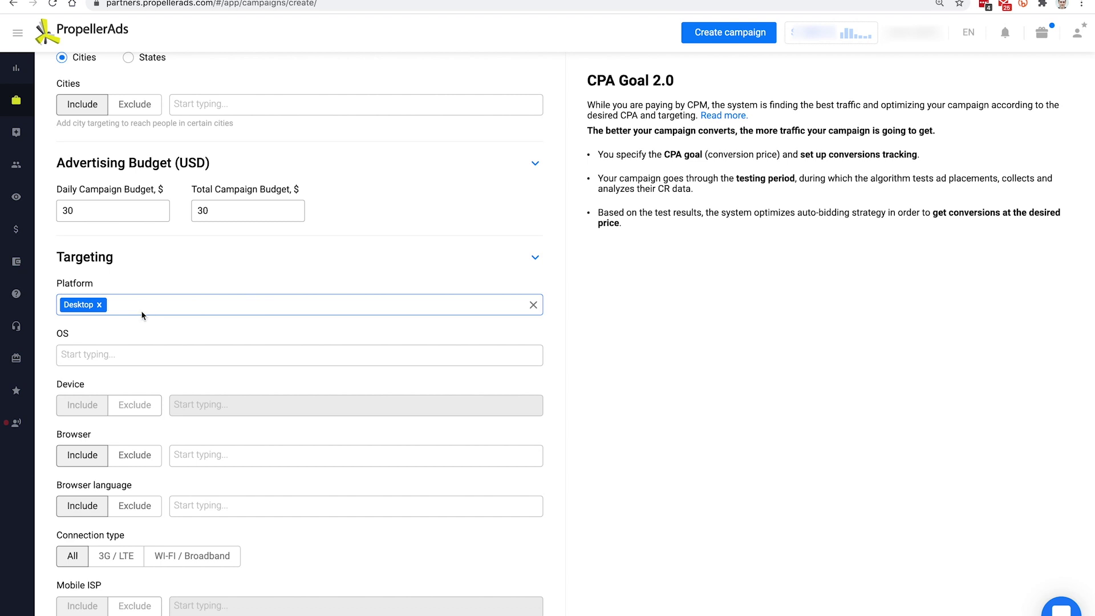
pyautogui.scroll(-3, 133, 353)
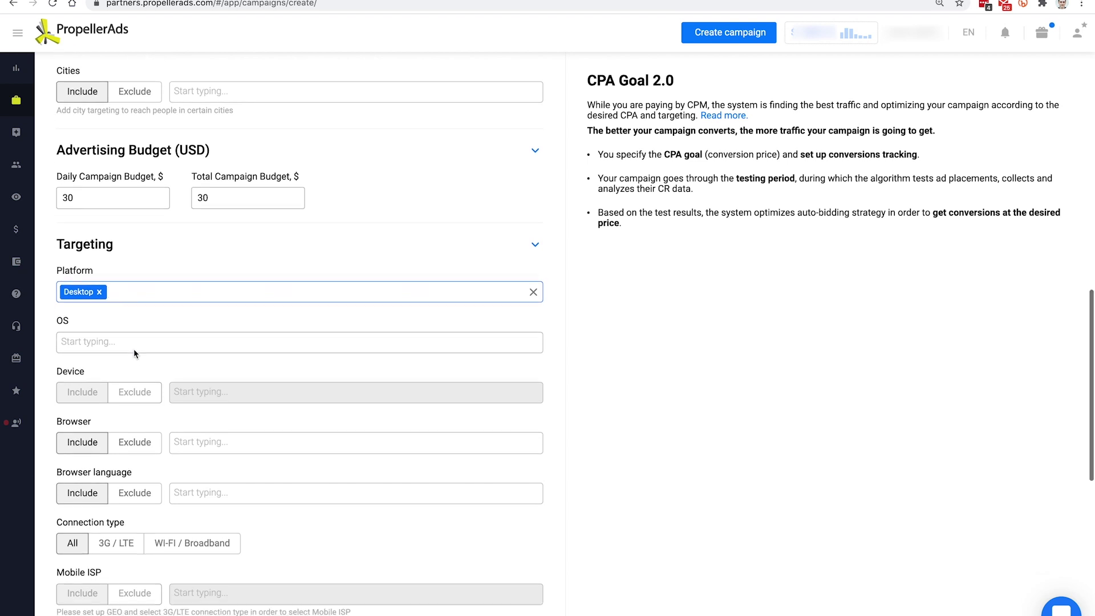
pyautogui.scroll(1, 133, 348)
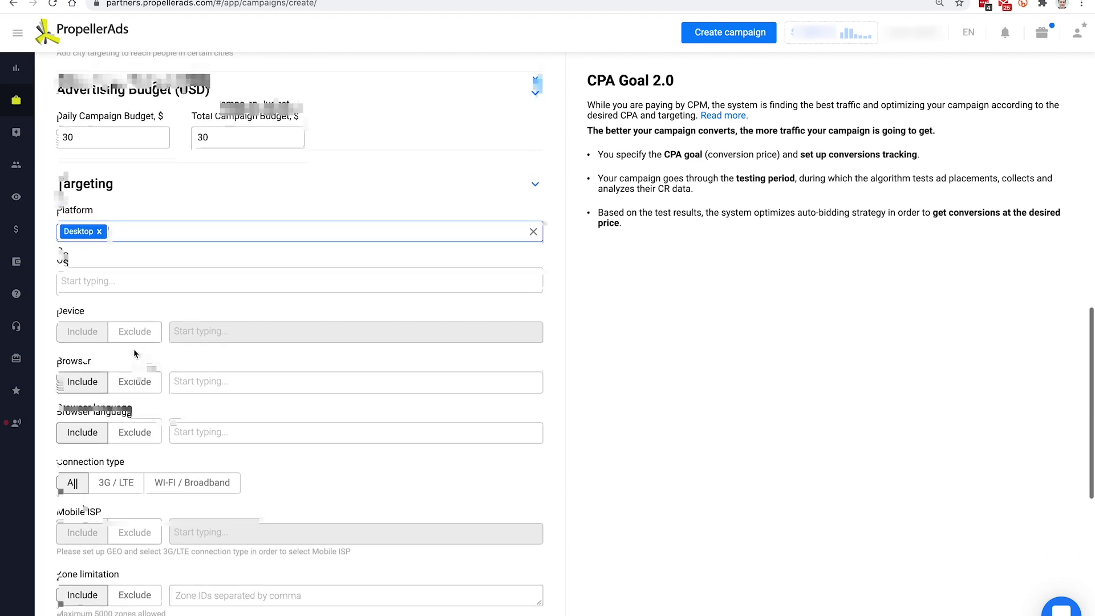
pyautogui.click(138, 291)
pyautogui.click(169, 265)
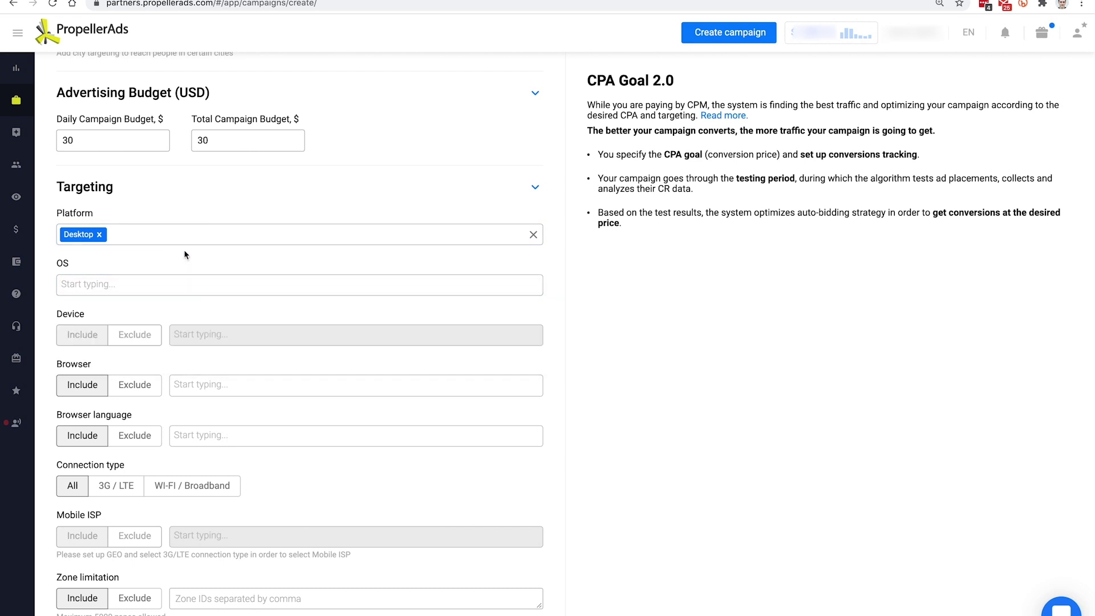
pyautogui.scroll(-1, 98, 368)
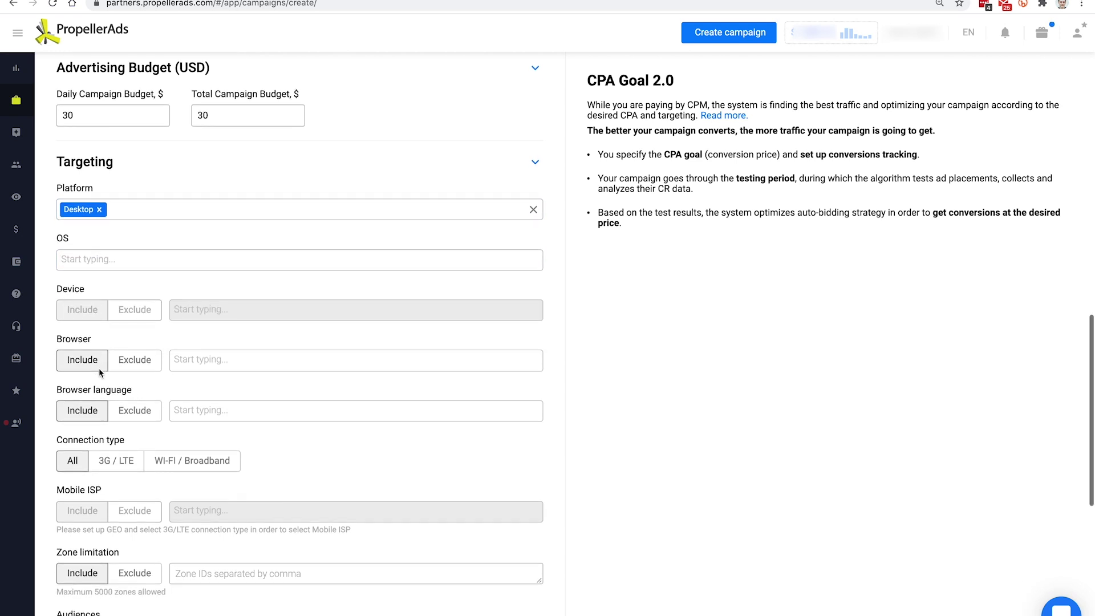
pyautogui.scroll(-1, 226, 355)
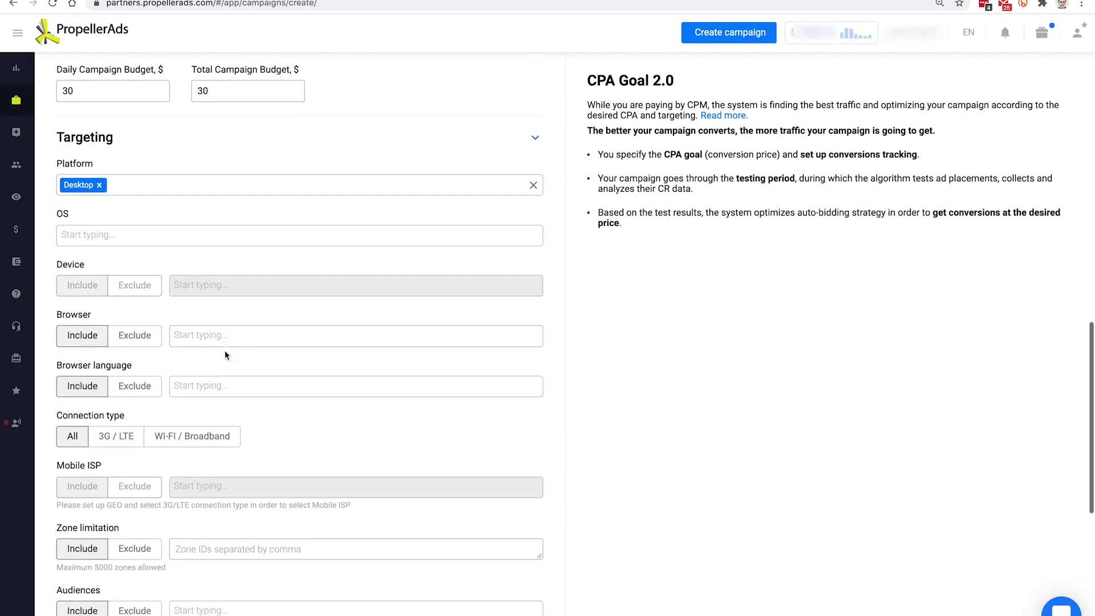
pyautogui.scroll(-2, 222, 361)
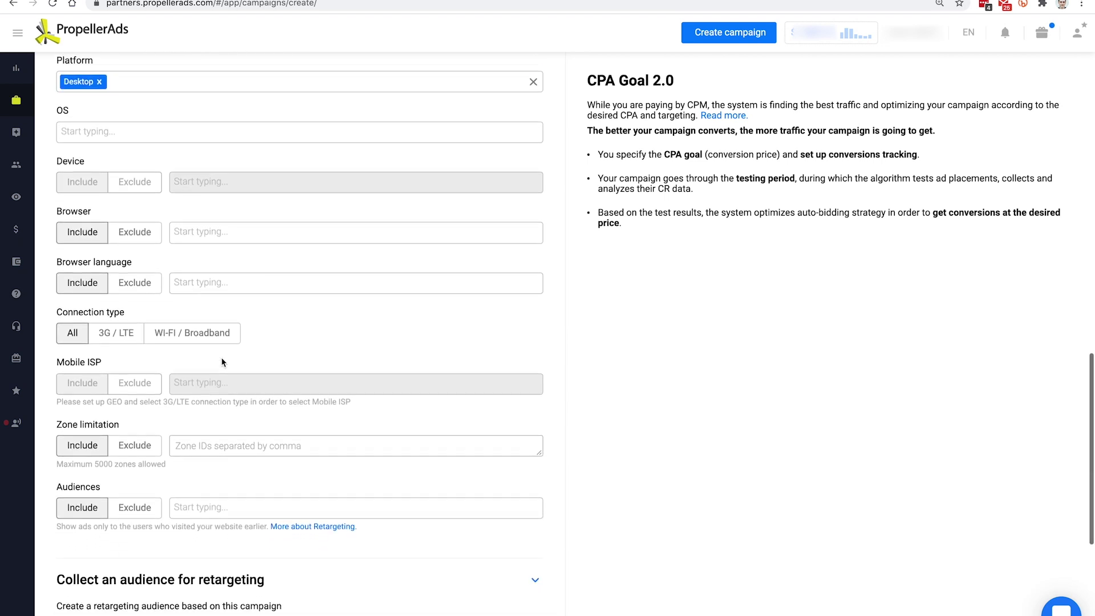
pyautogui.click(224, 433)
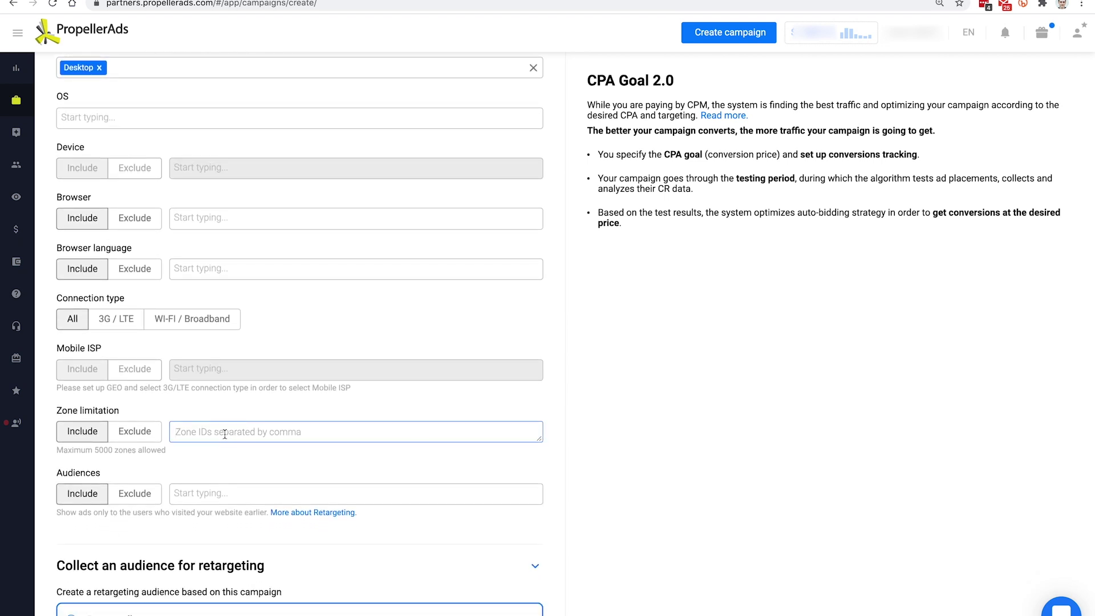
pyautogui.scroll(-1, 268, 386)
pyautogui.scroll(1, 268, 386)
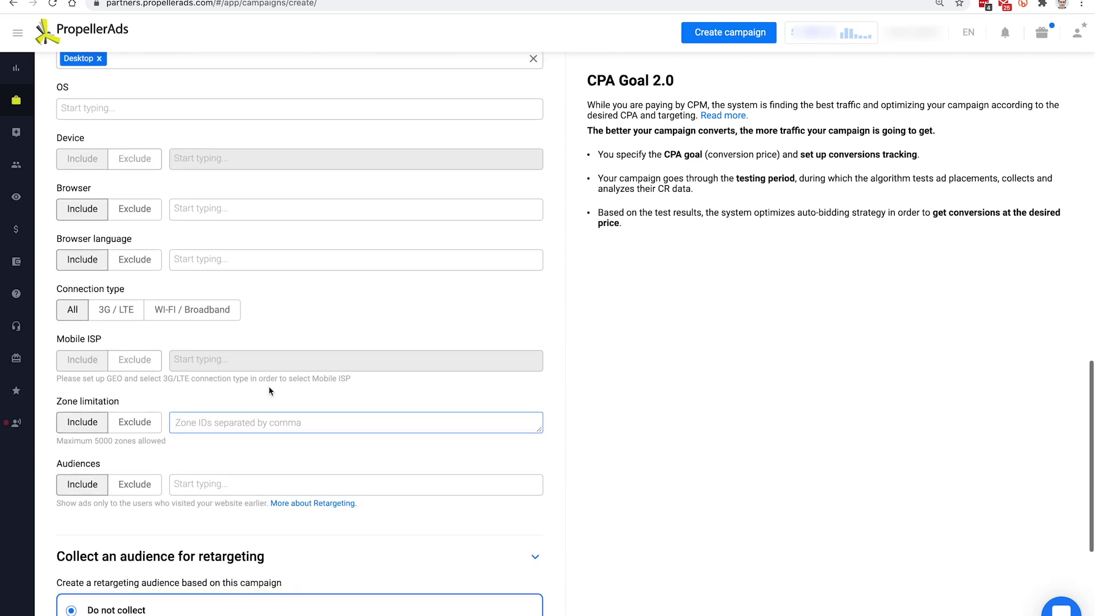
pyautogui.scroll(-1, 269, 385)
pyautogui.scroll(-1, 269, 391)
pyautogui.scroll(-1, 269, 385)
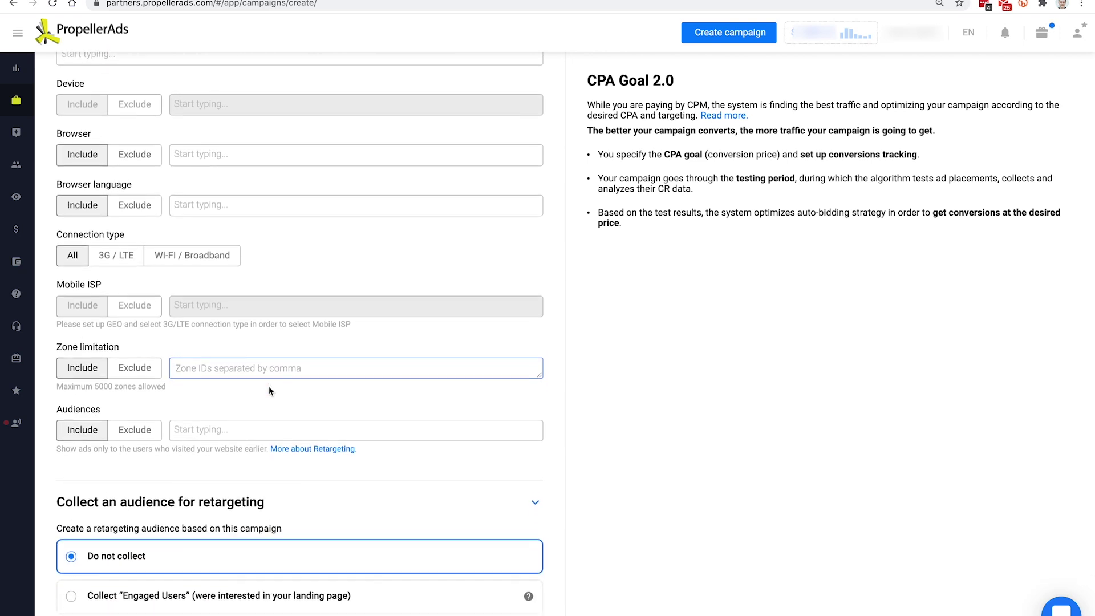
pyautogui.scroll(-1, 269, 386)
pyautogui.scroll(-1, 269, 386)
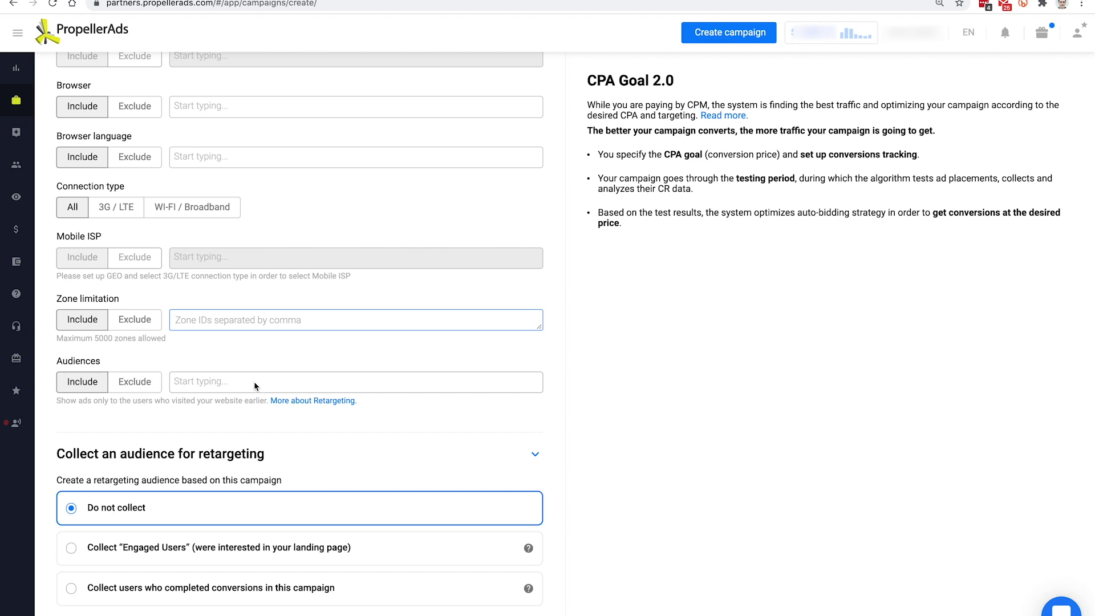
pyautogui.click(255, 381)
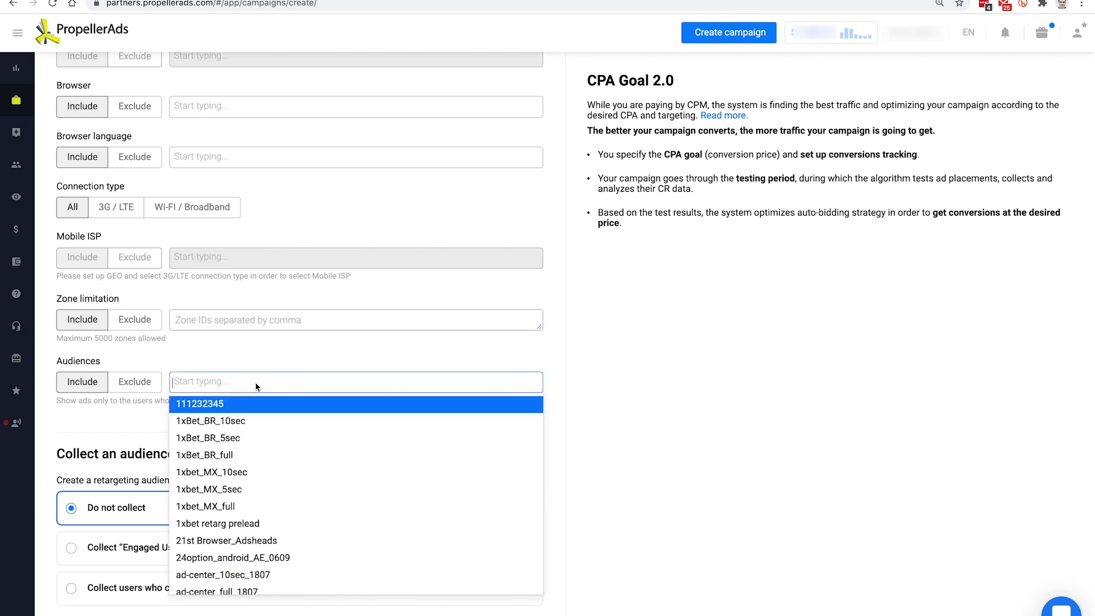
pyautogui.click(255, 381)
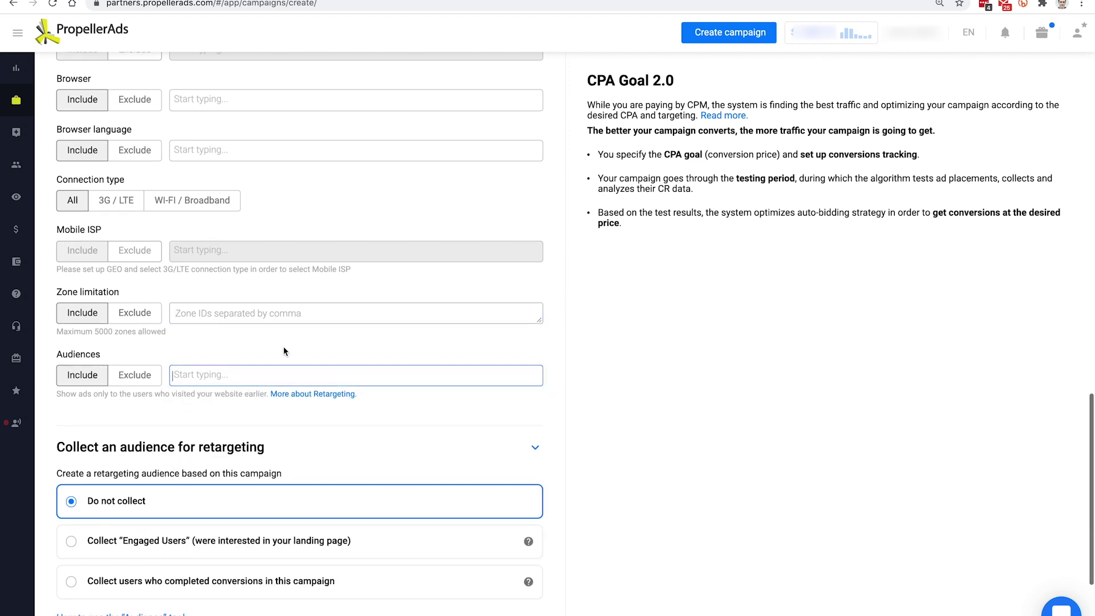
pyautogui.scroll(1, 284, 347)
pyautogui.scroll(-7, 283, 347)
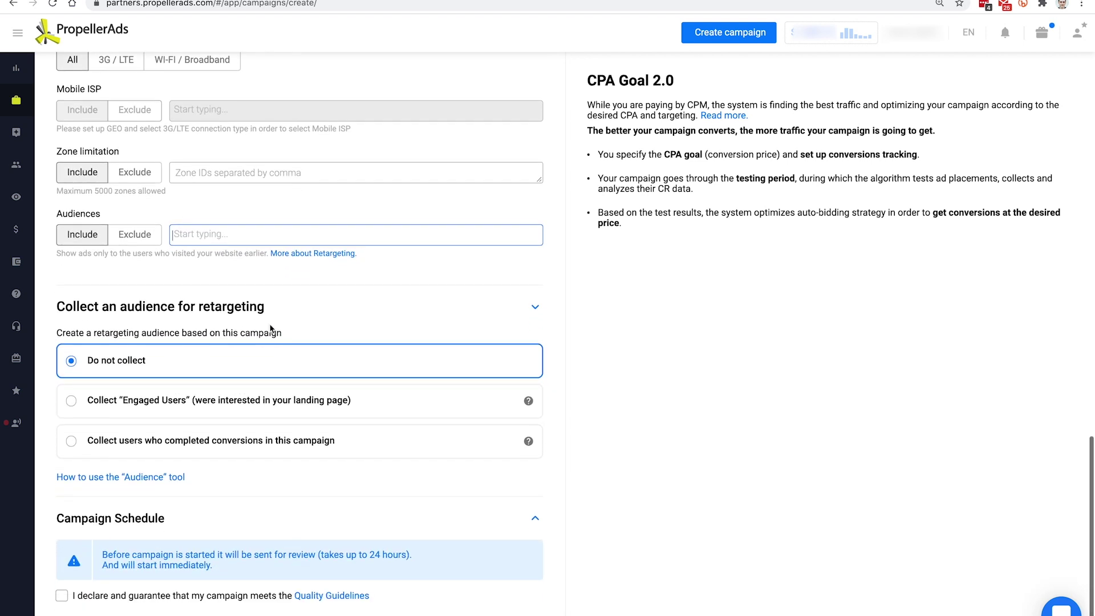
pyautogui.click(539, 307)
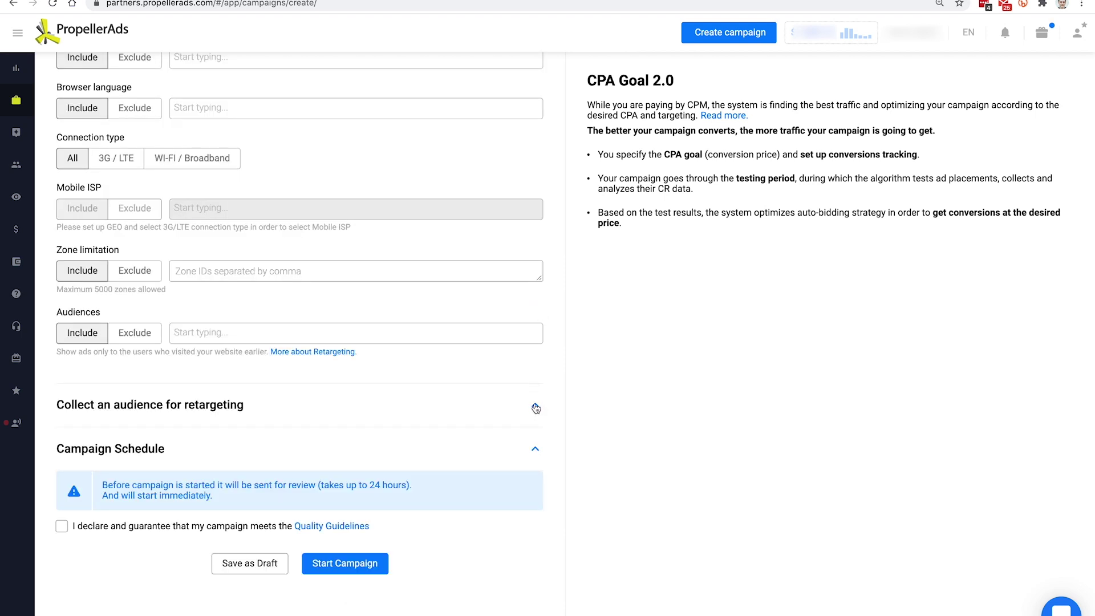
pyautogui.click(535, 403)
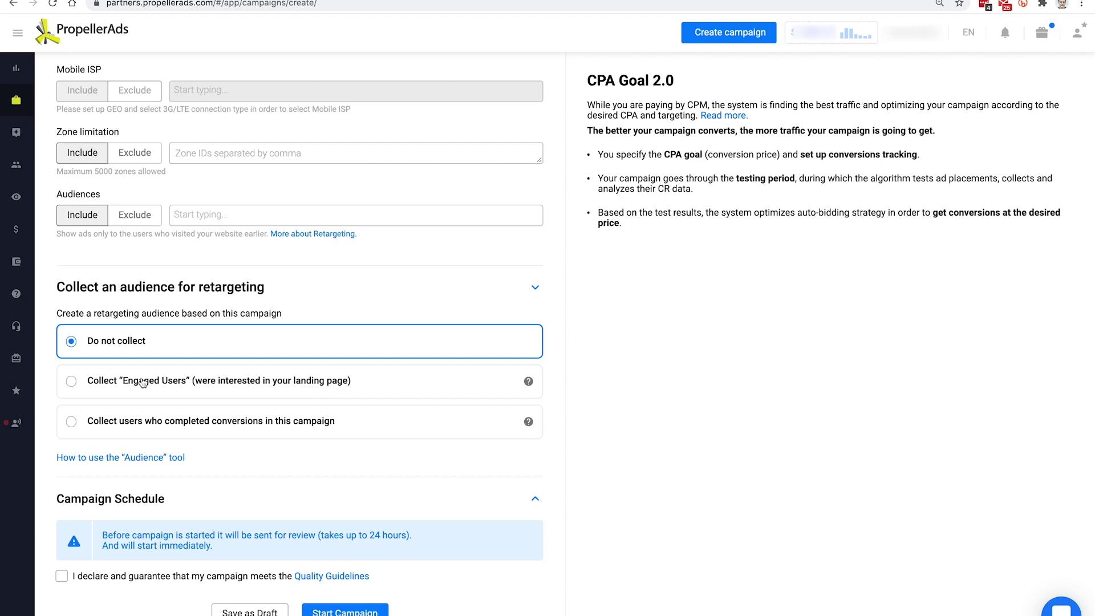
pyautogui.moveTo(139, 380)
pyautogui.mouseDown()
pyautogui.moveTo(155, 384)
pyautogui.moveTo(144, 383)
pyautogui.mouseUp()
pyautogui.click(144, 383)
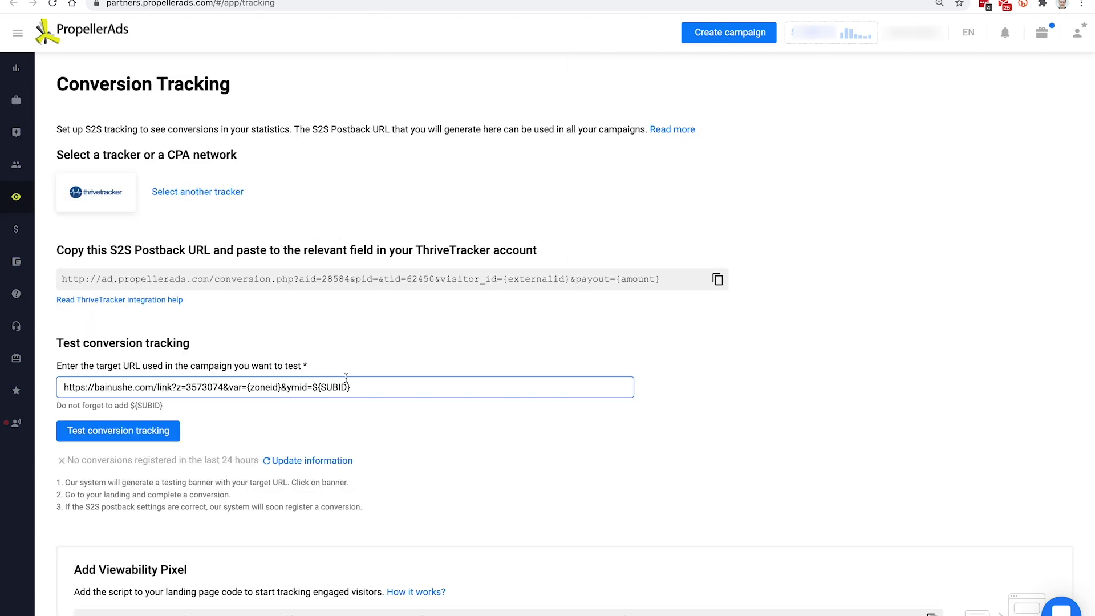
pyautogui.scroll(-2, 266, 426)
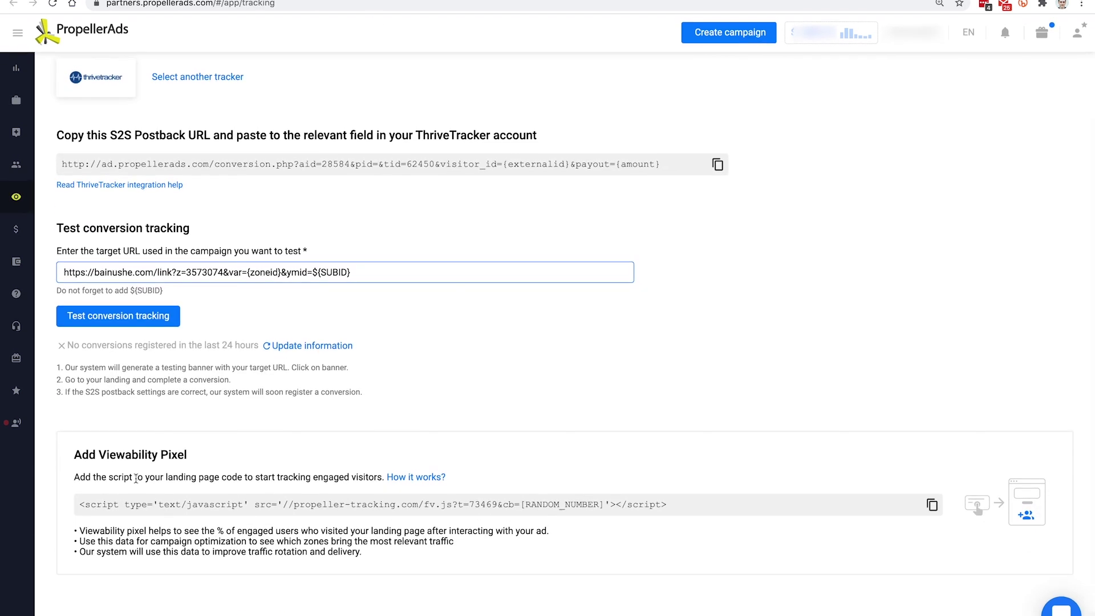
pyautogui.click(86, 453)
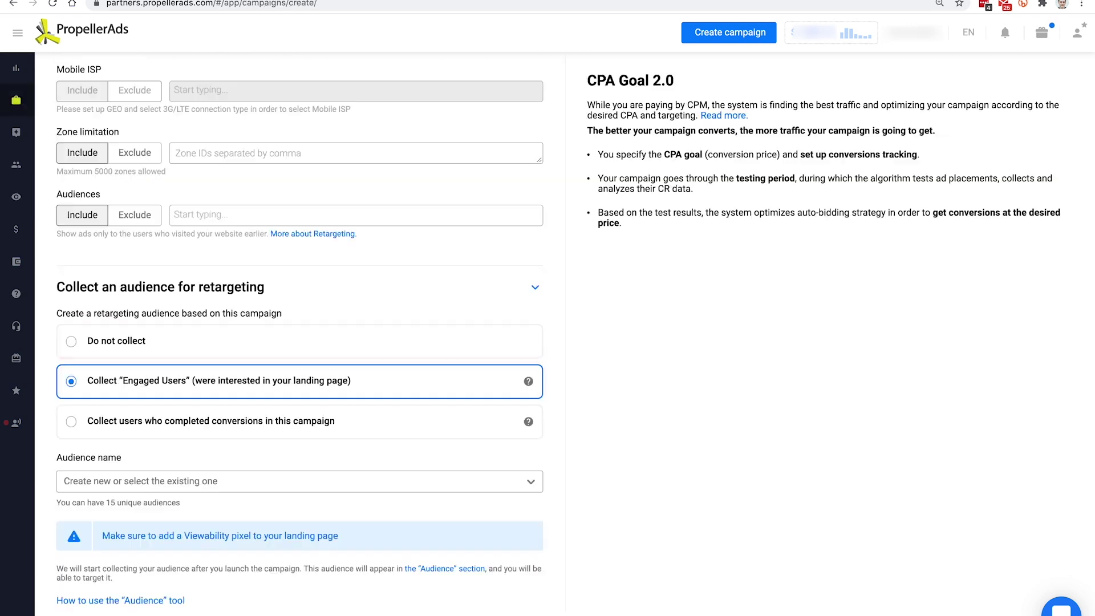
pyautogui.scroll(-2, 249, 408)
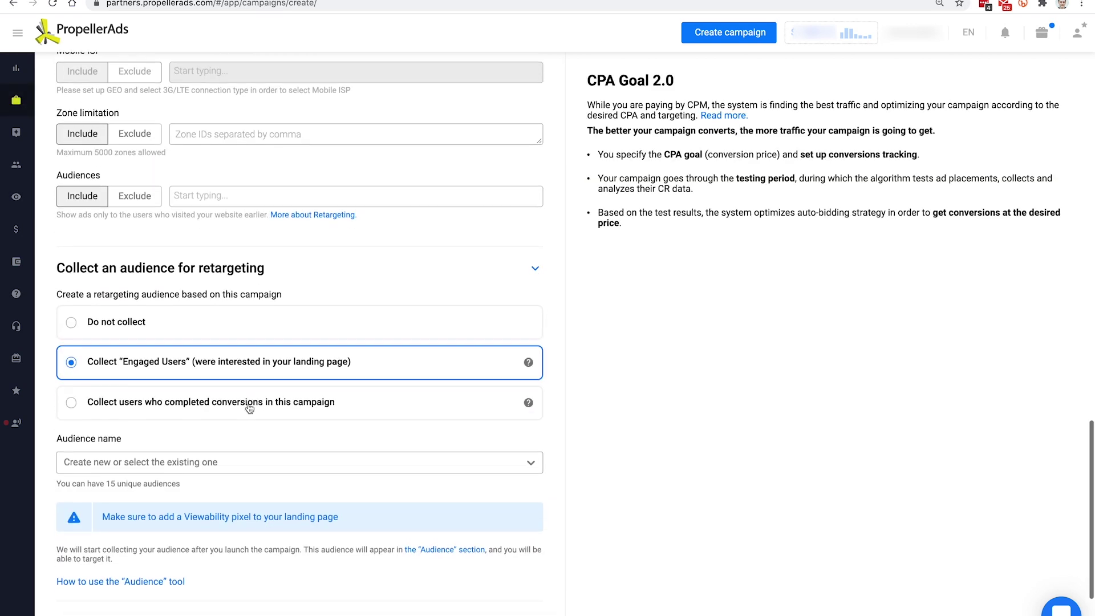
pyautogui.scroll(-1, 249, 408)
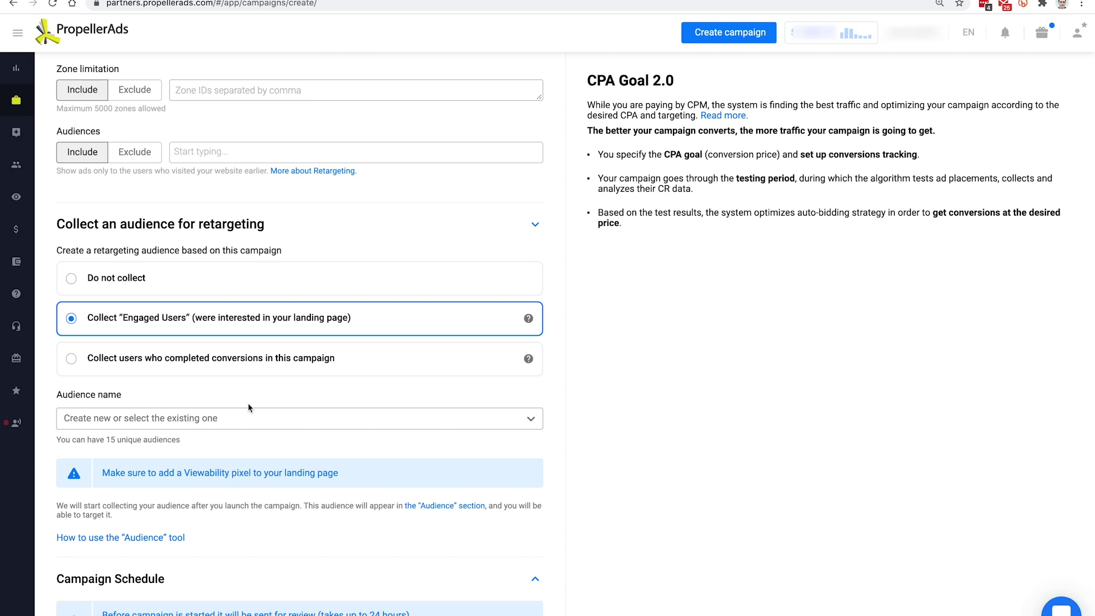
# Select 'Collect users who completed conversions' for the retargeting audience
pyautogui.click(243, 365)
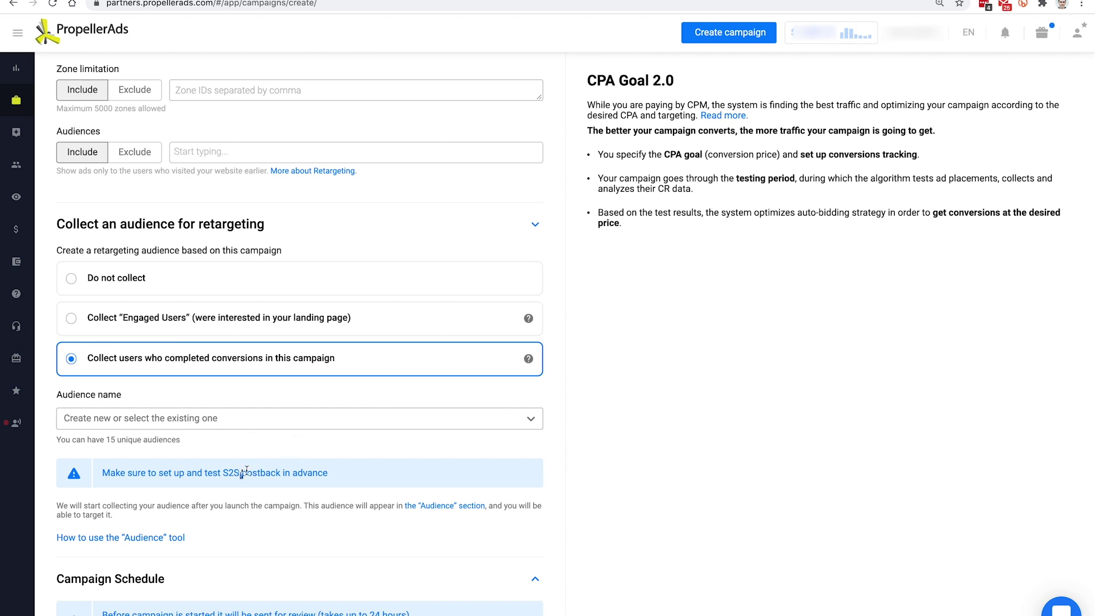
pyautogui.click(250, 446)
pyautogui.scroll(2, 228, 422)
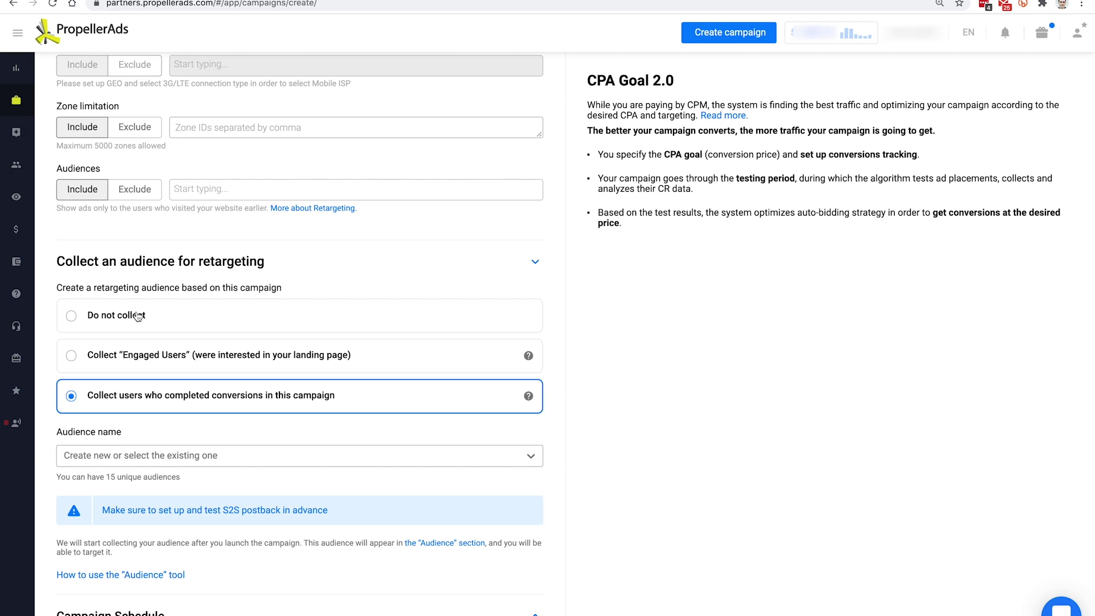
# Pick the existing audience 'My new audience', then switch back to not collecting any audience
pyautogui.click(153, 457)
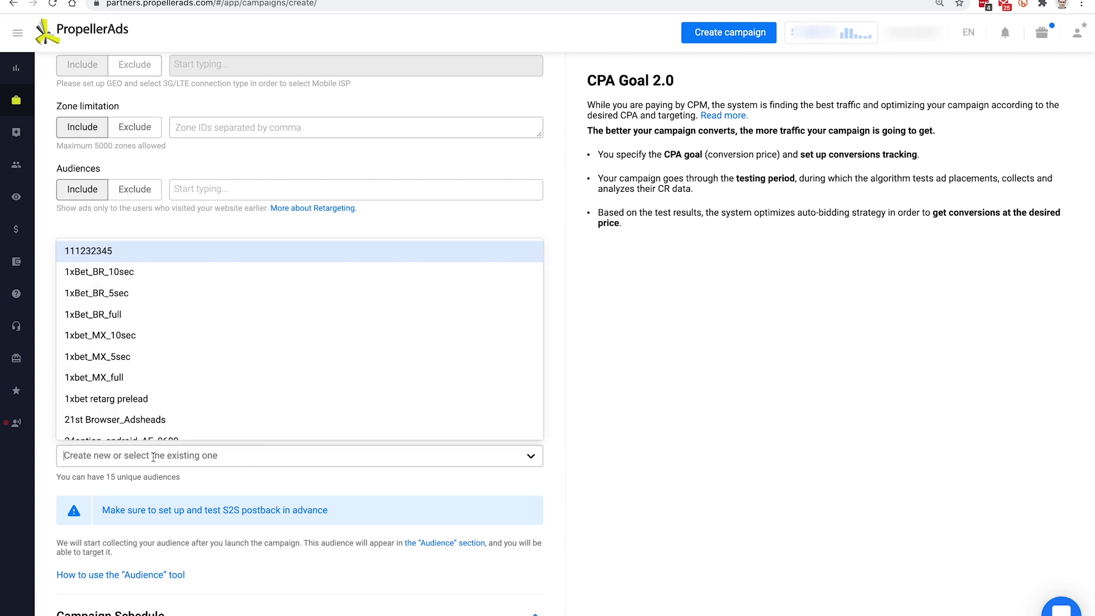
pyautogui.write('new audin')
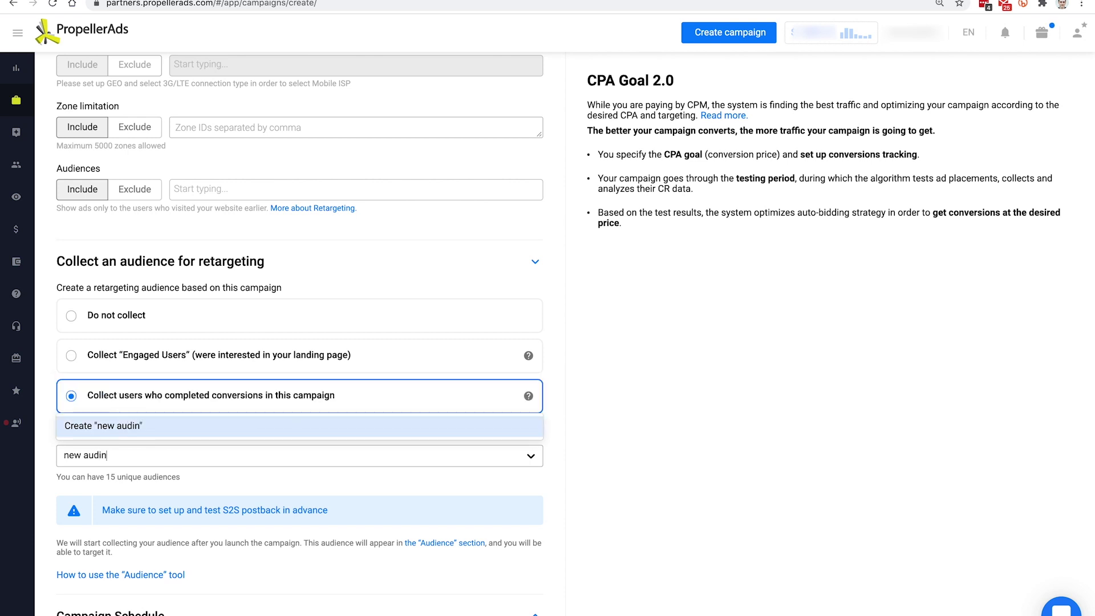
pyautogui.press('BackSpace')
pyautogui.write('e')
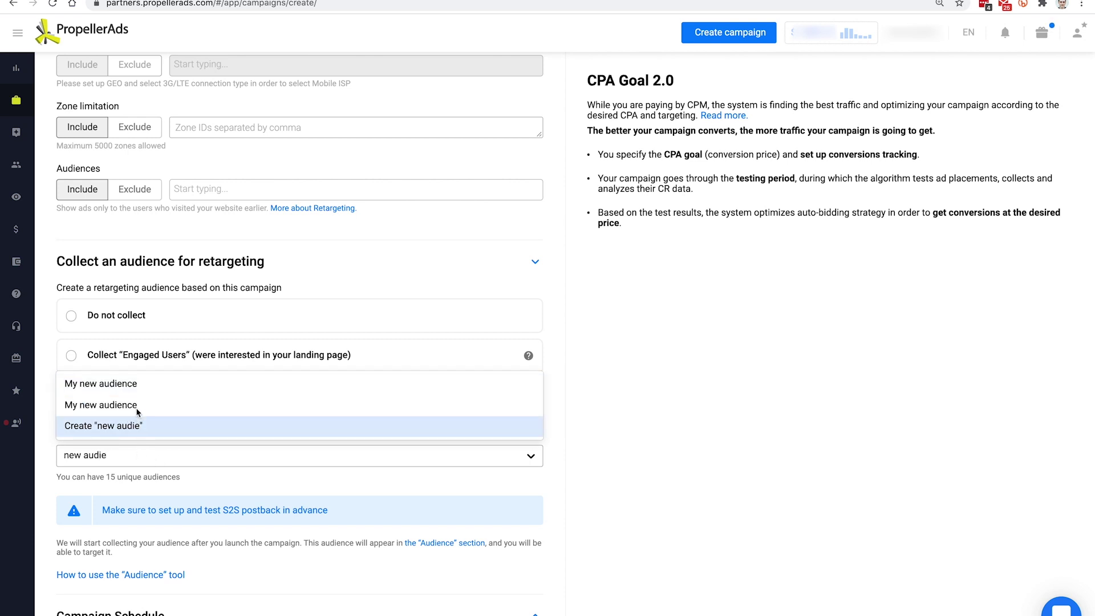
pyautogui.click(139, 384)
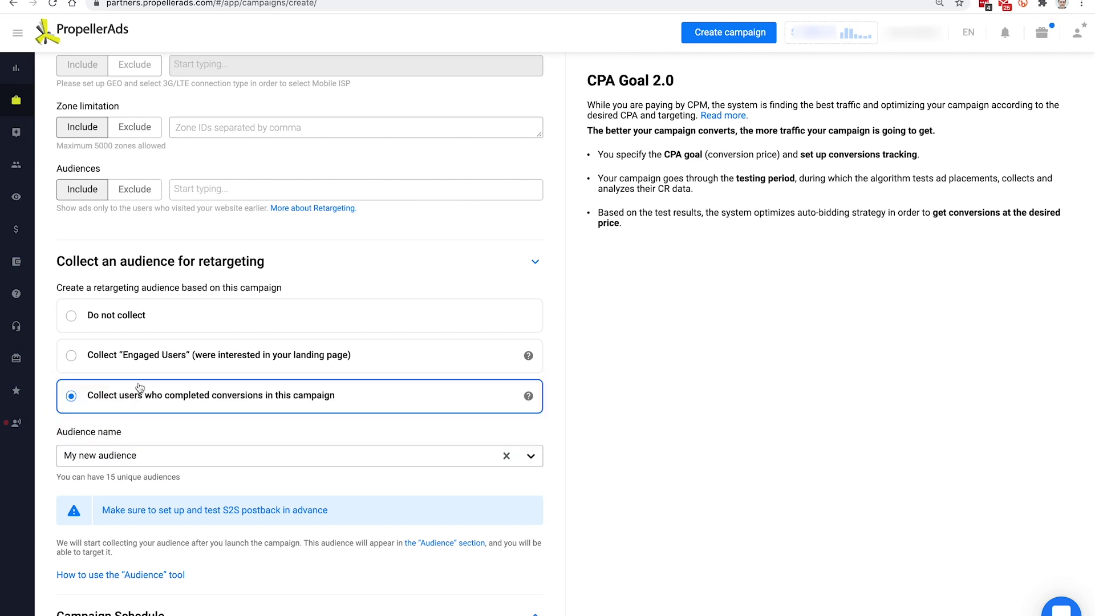
pyautogui.click(71, 316)
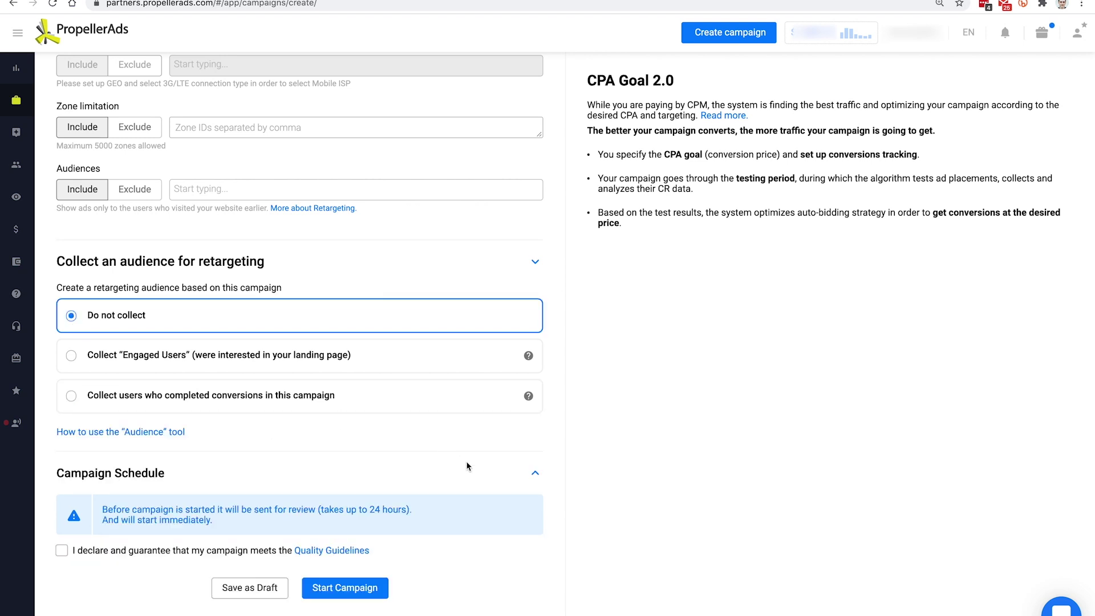
# Try the Working Days, Weekend and Clear all presets, then schedule all hours of every day
pyautogui.click(535, 475)
pyautogui.scroll(-2, 536, 480)
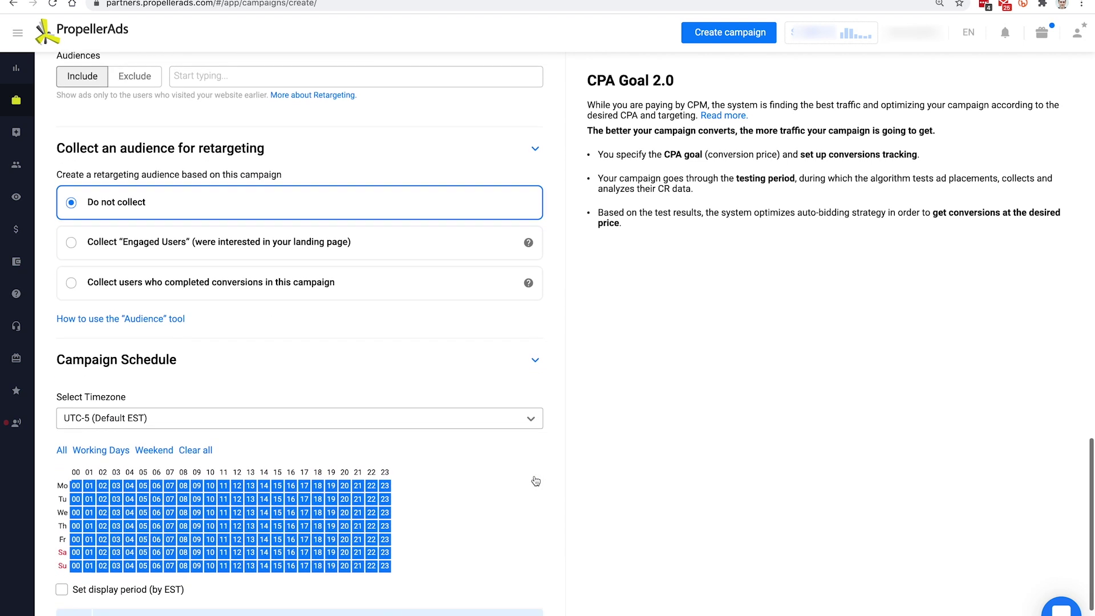
pyautogui.scroll(-1, 535, 481)
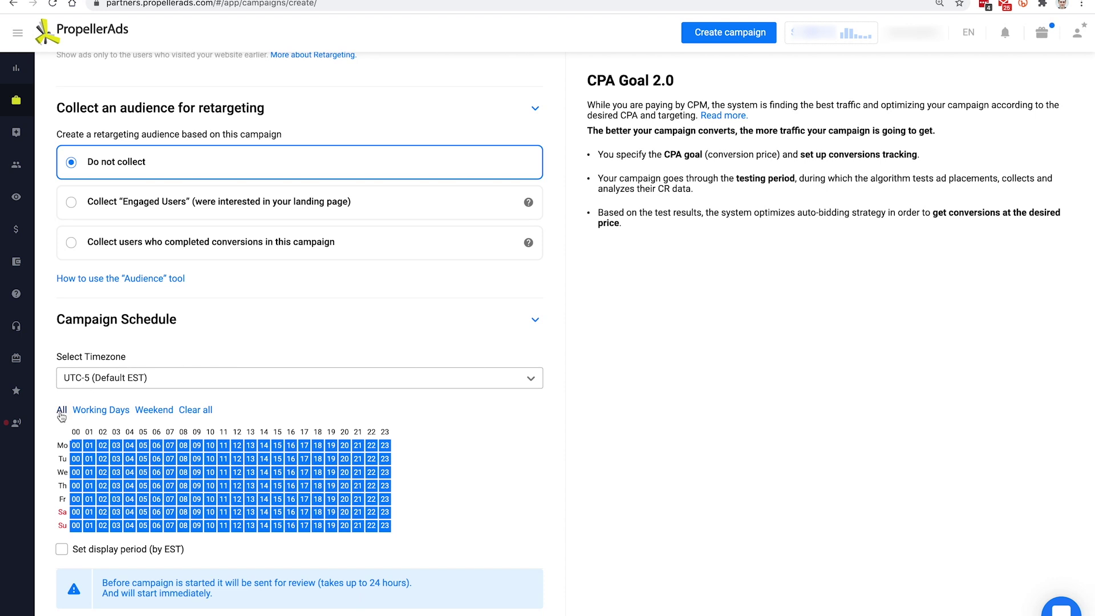
pyautogui.click(95, 413)
pyautogui.click(158, 413)
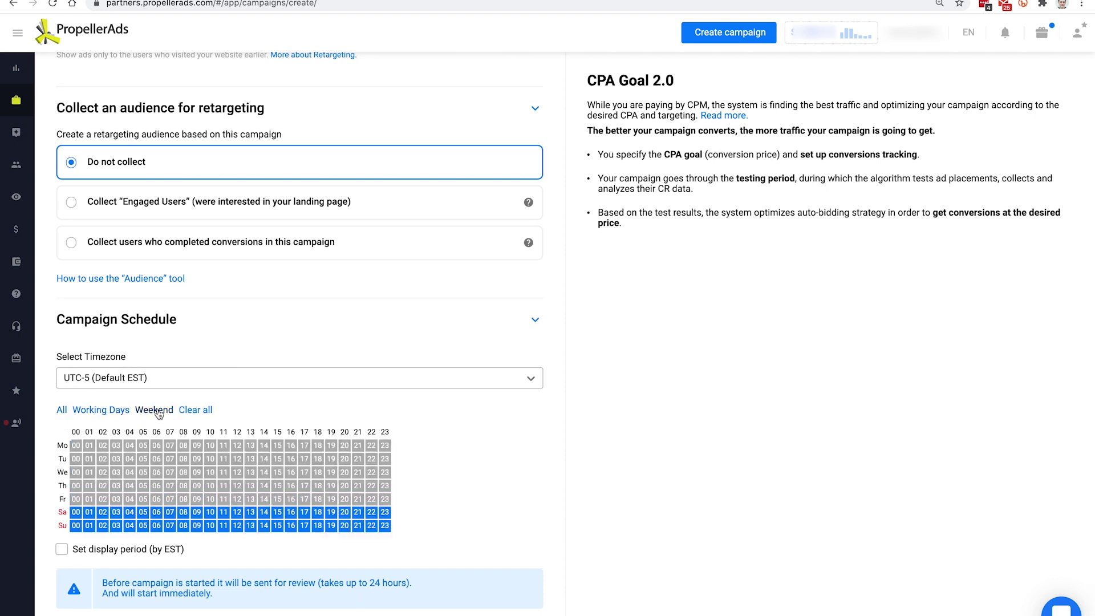
pyautogui.click(198, 411)
pyautogui.click(65, 410)
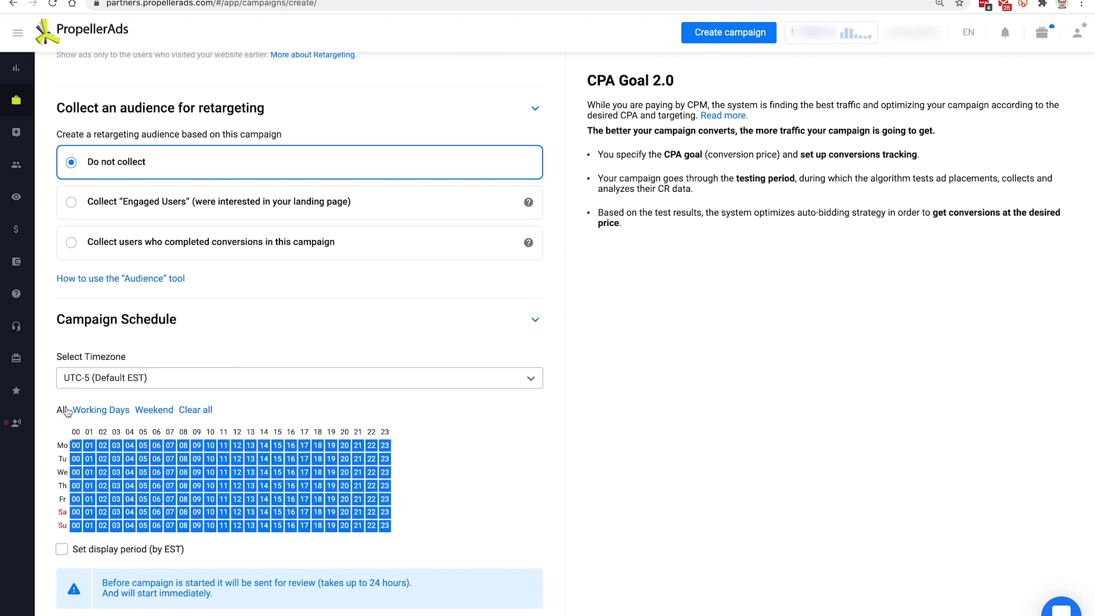
pyautogui.scroll(-1, 222, 416)
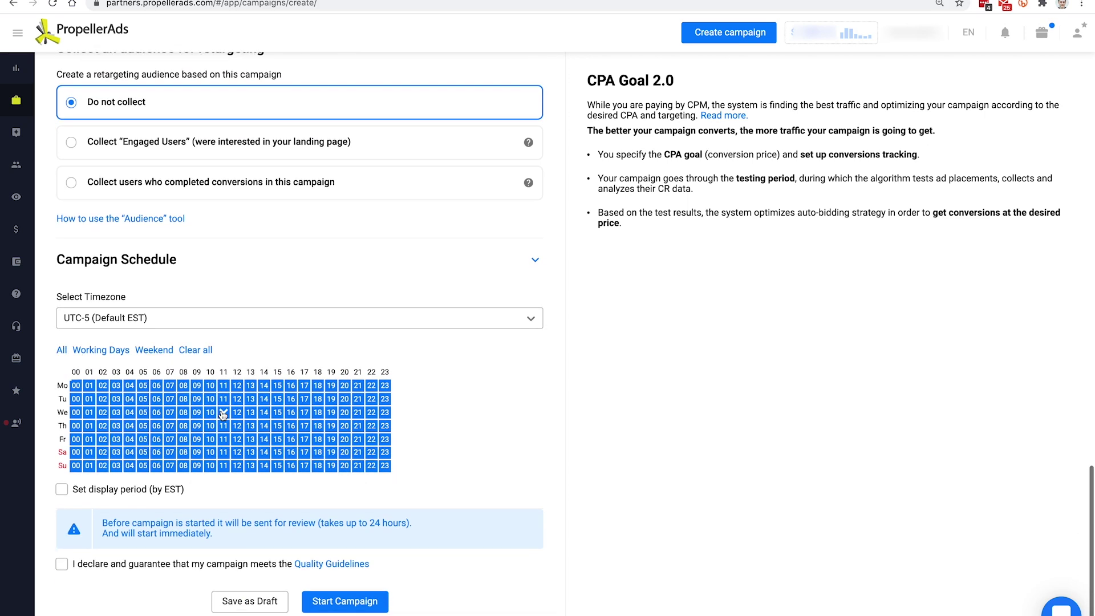
pyautogui.scroll(-1, 222, 415)
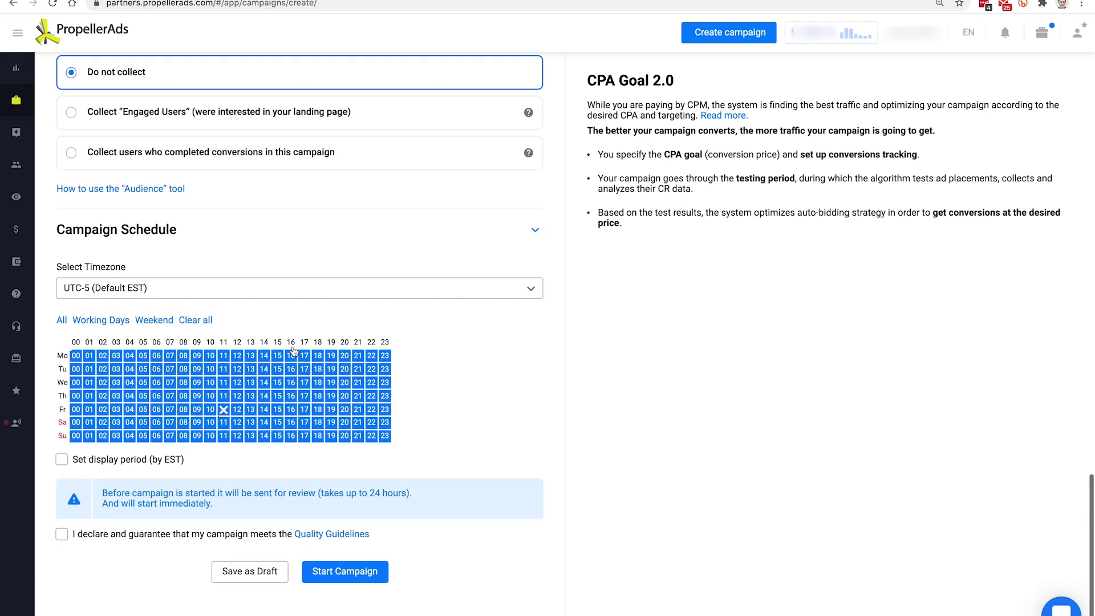
pyautogui.click(537, 232)
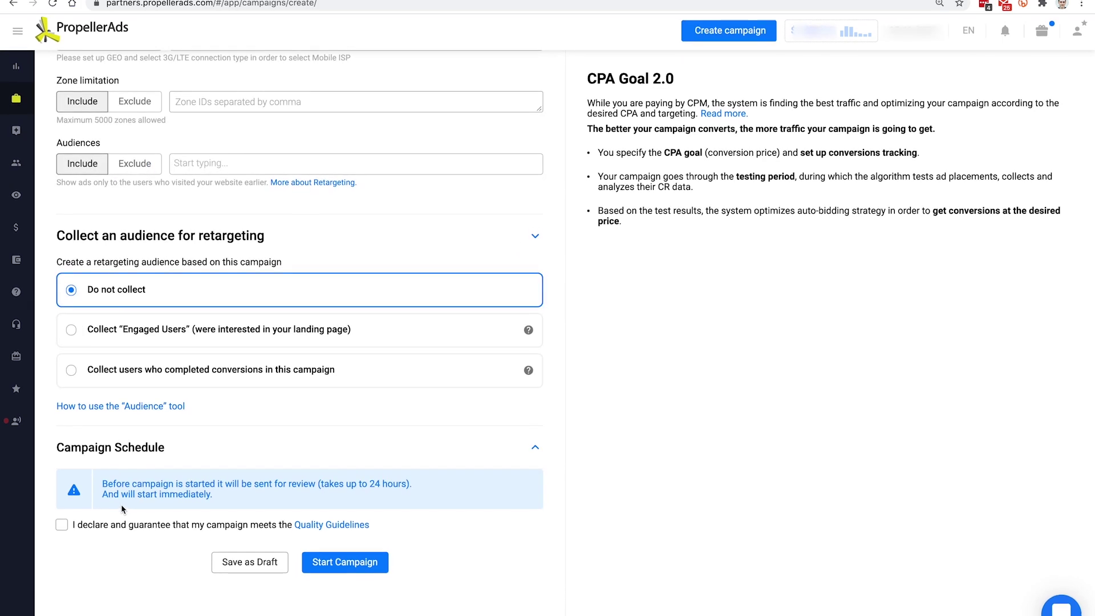
# Accept the Quality Guidelines declaration and start the campaign
pyautogui.click(62, 525)
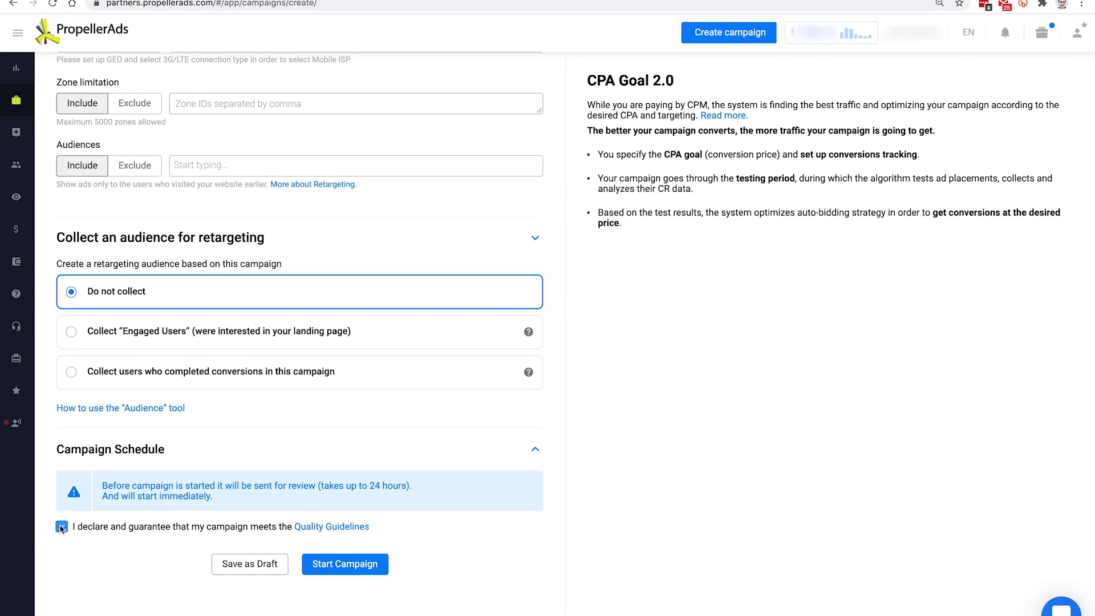
pyautogui.click(337, 565)
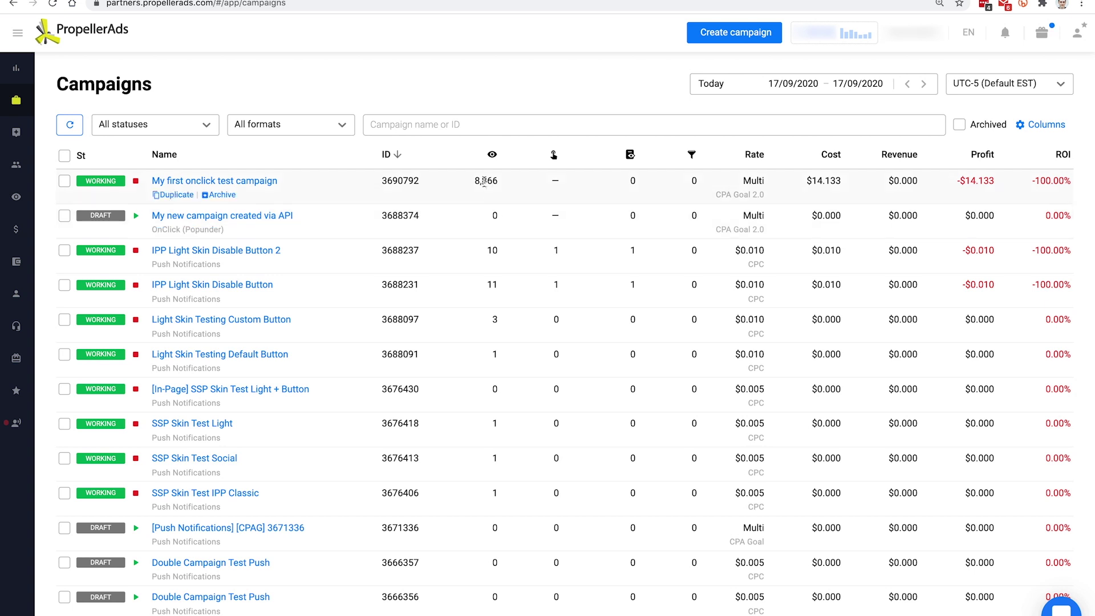
pyautogui.moveTo(477, 182); pyautogui.dragTo(512, 187)
pyautogui.moveTo(804, 183); pyautogui.dragTo(843, 183)
pyautogui.moveTo(956, 182); pyautogui.dragTo(996, 183)
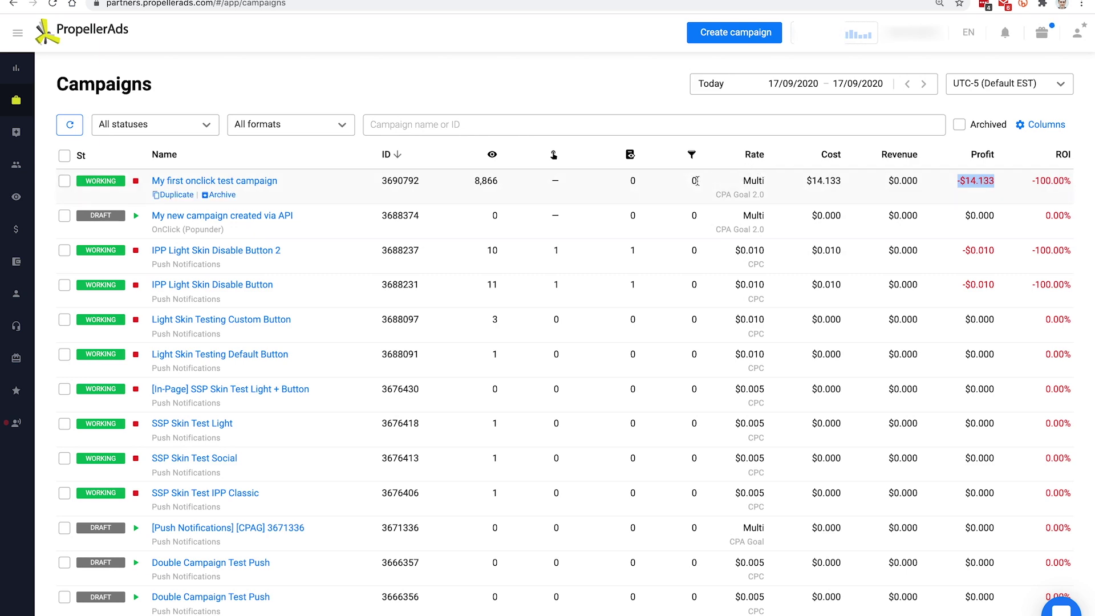
pyautogui.click(637, 179)
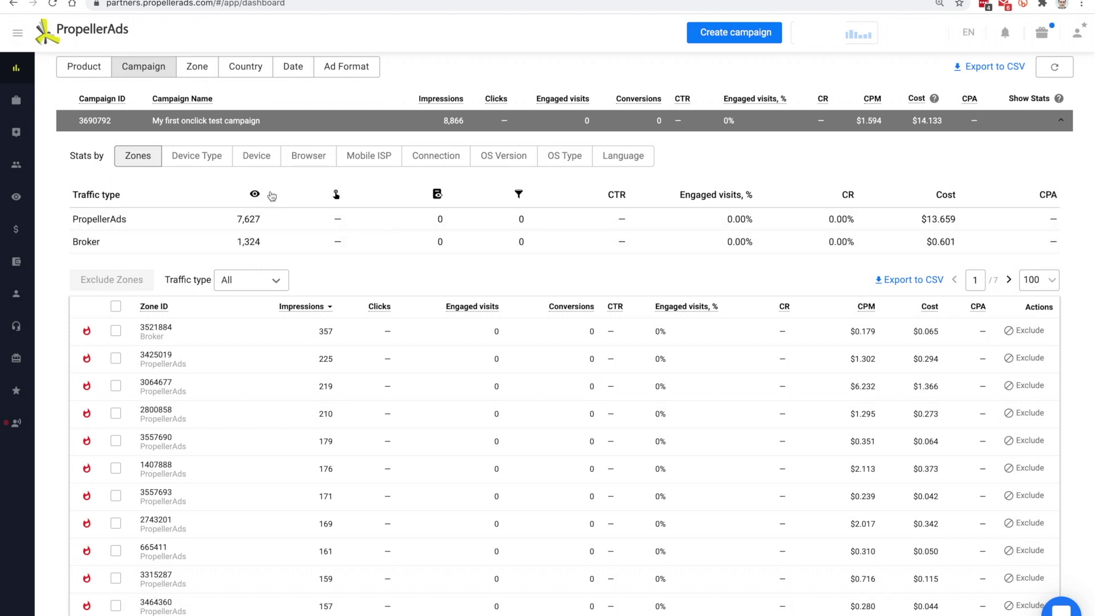
# Review the Zones statistics table, then switch the breakdown to device type
pyautogui.scroll(-3, 89, 361)
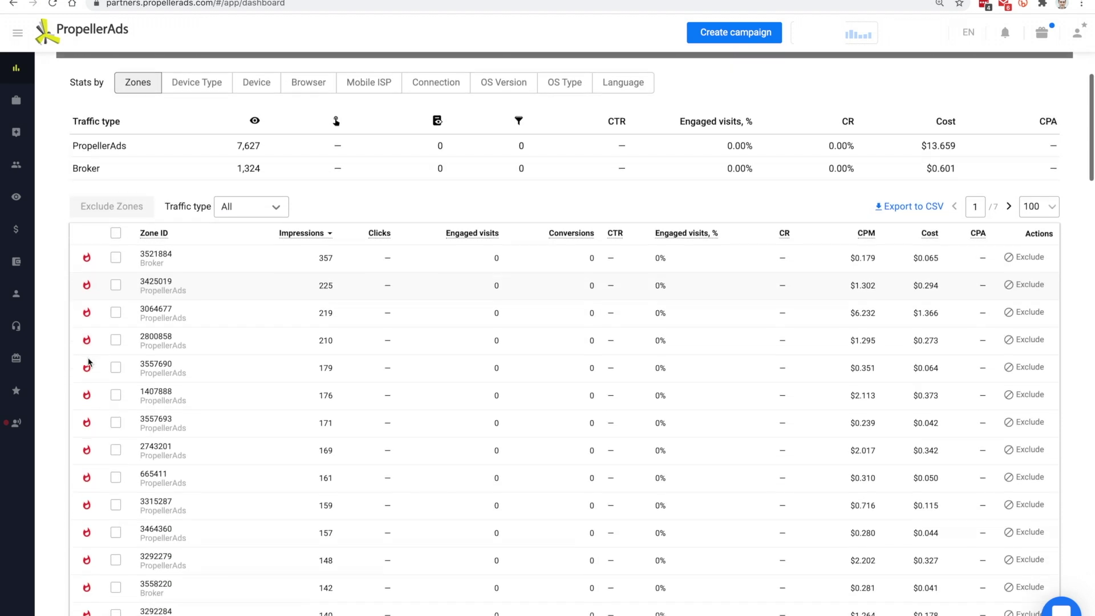
pyautogui.scroll(-6, 89, 365)
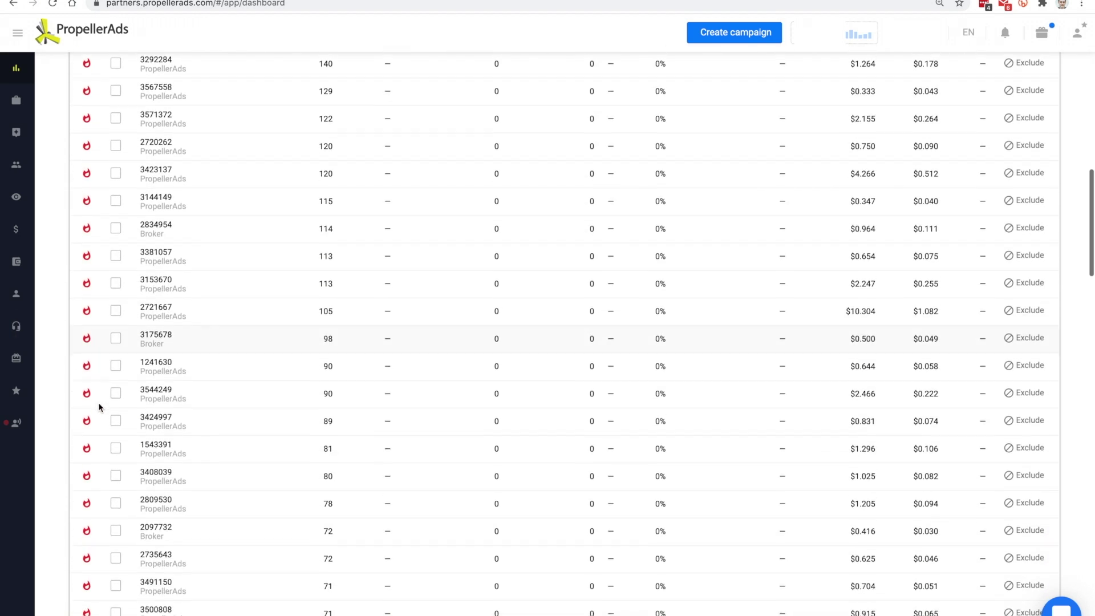
pyautogui.scroll(-3, 88, 434)
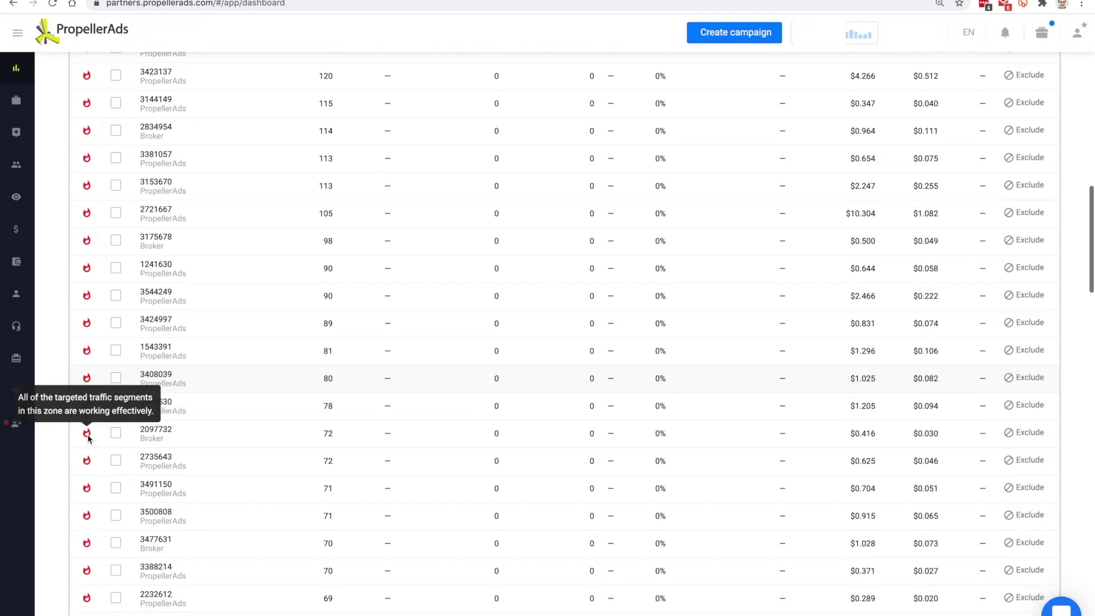
pyautogui.scroll(-4, 88, 434)
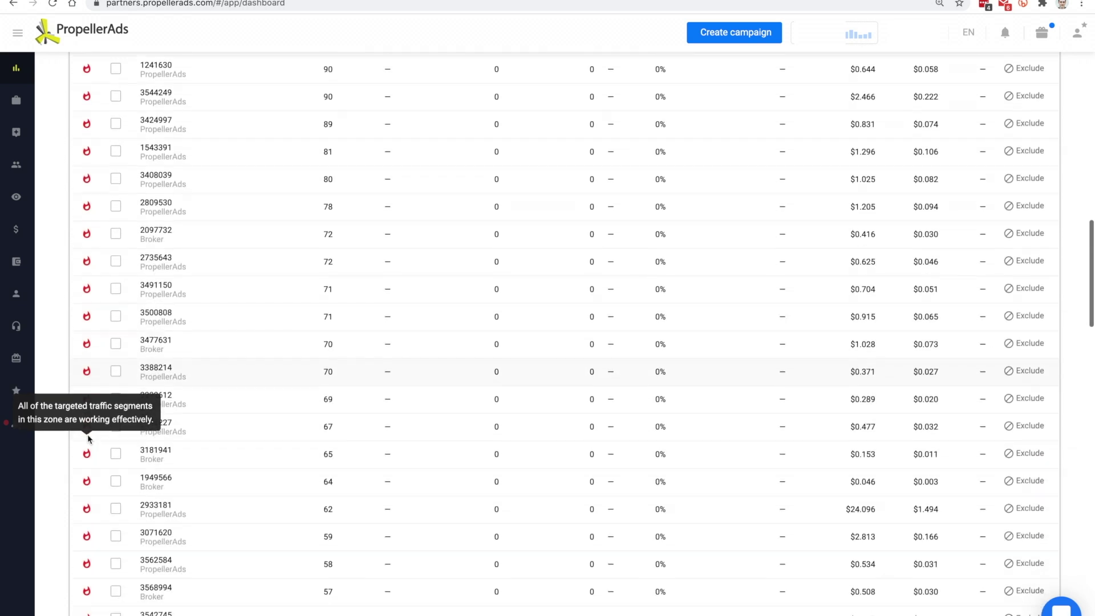
pyautogui.scroll(10, 88, 439)
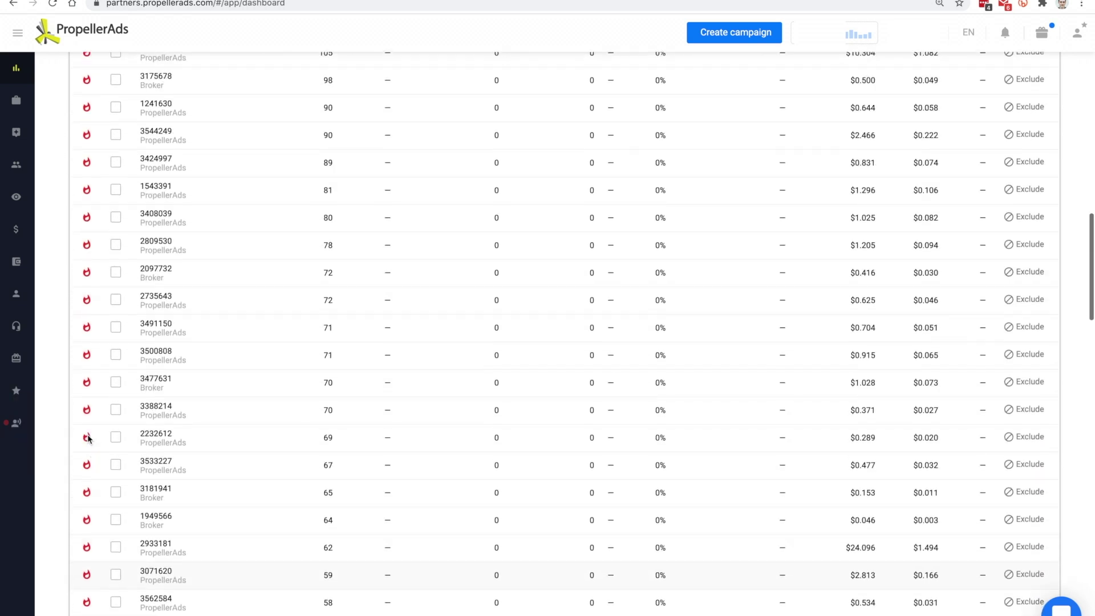
pyautogui.scroll(9, 88, 439)
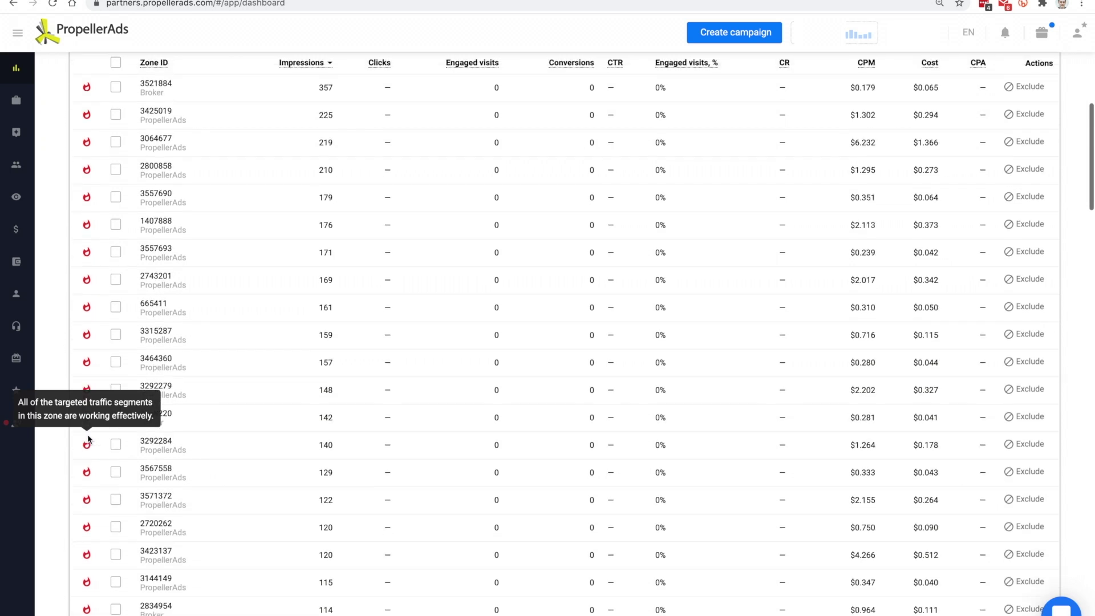
pyautogui.scroll(1, 87, 434)
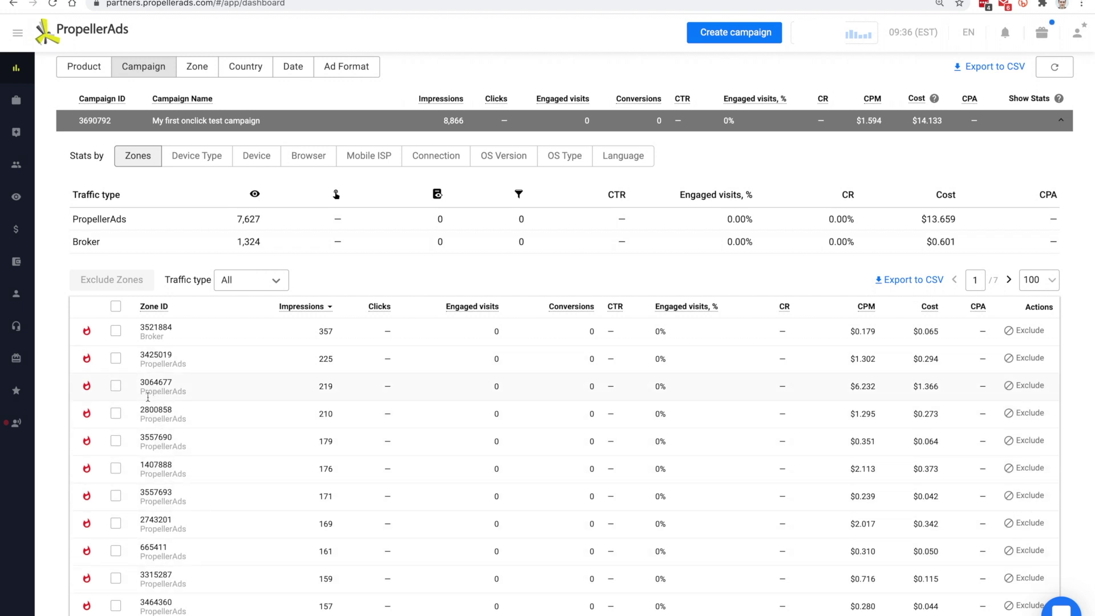
pyautogui.click(196, 155)
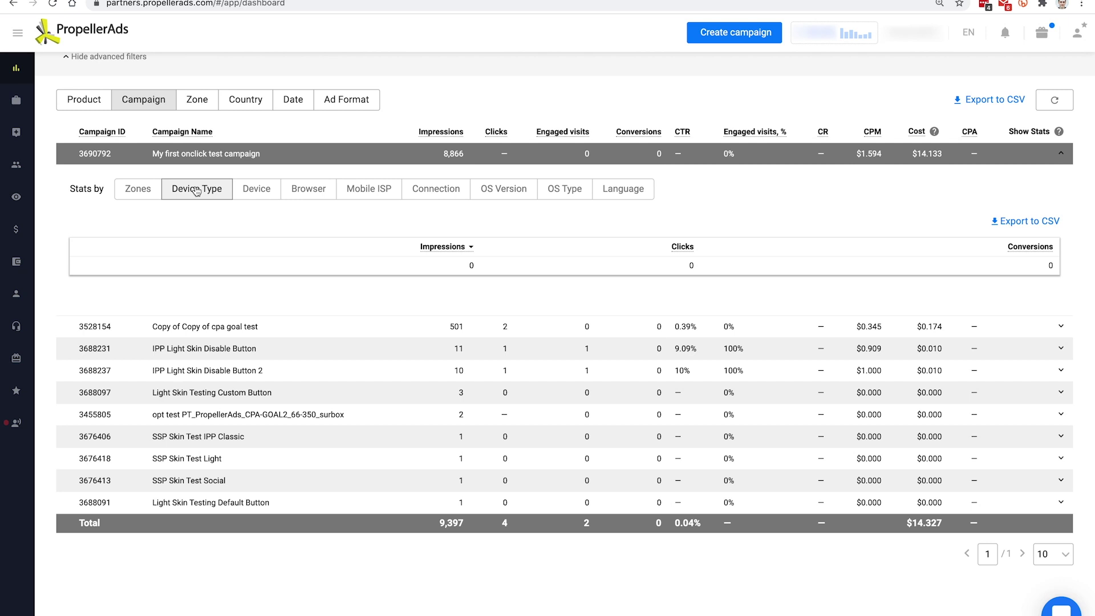